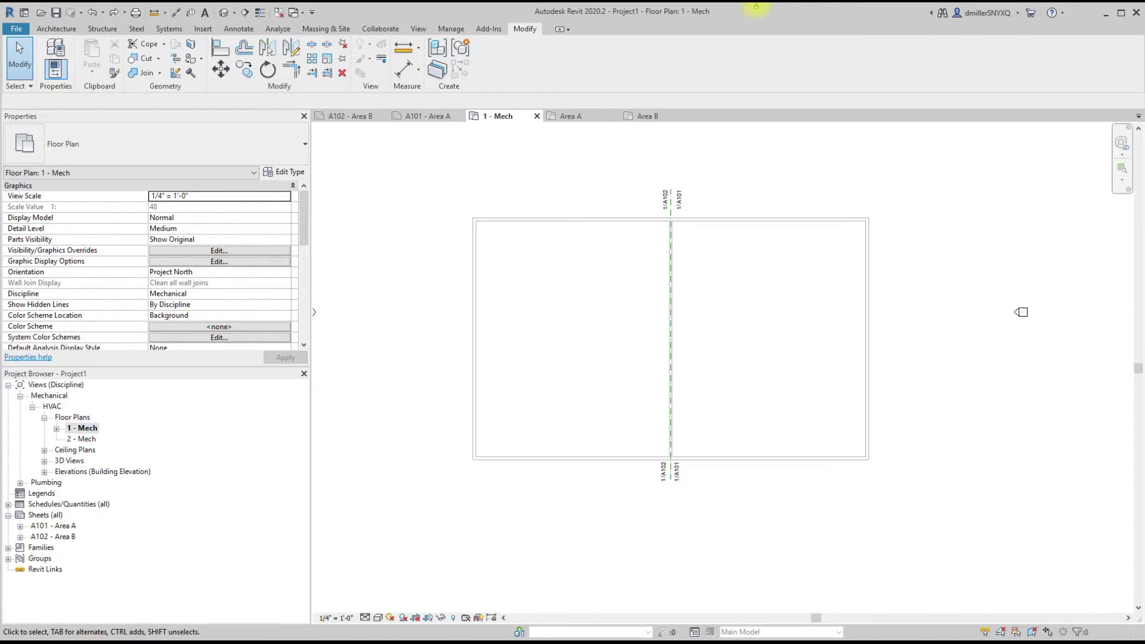
- Examine the view references at the upper end of the matchline in the 1 - Mech floor plan
scroll(703, 210, up, 3)
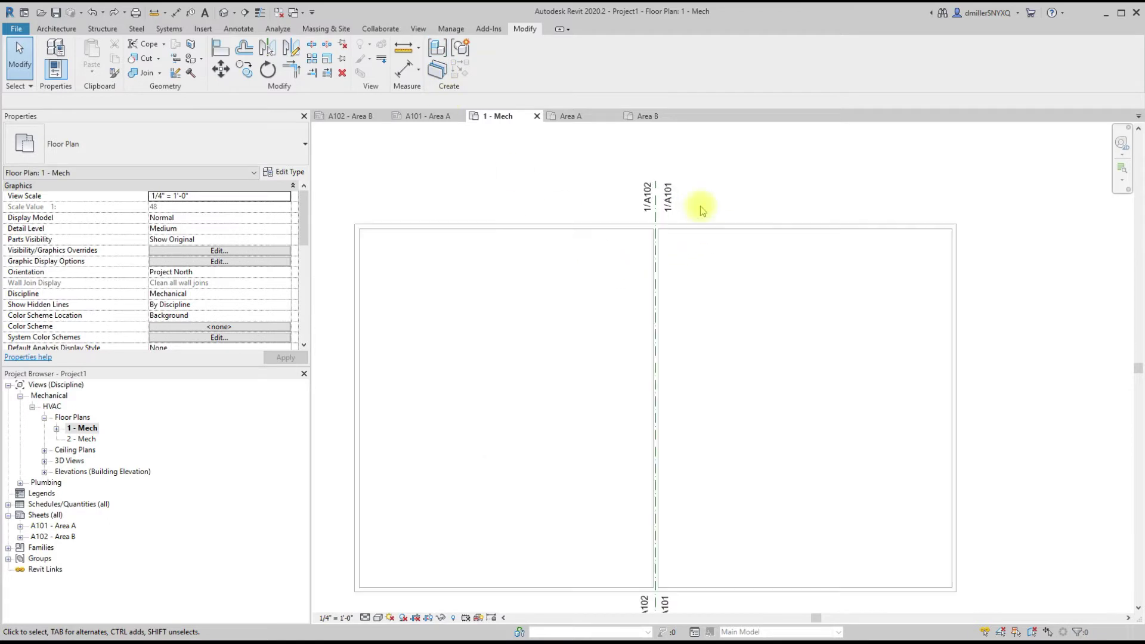
scroll(728, 166, down, 2)
scroll(728, 187, up, 4)
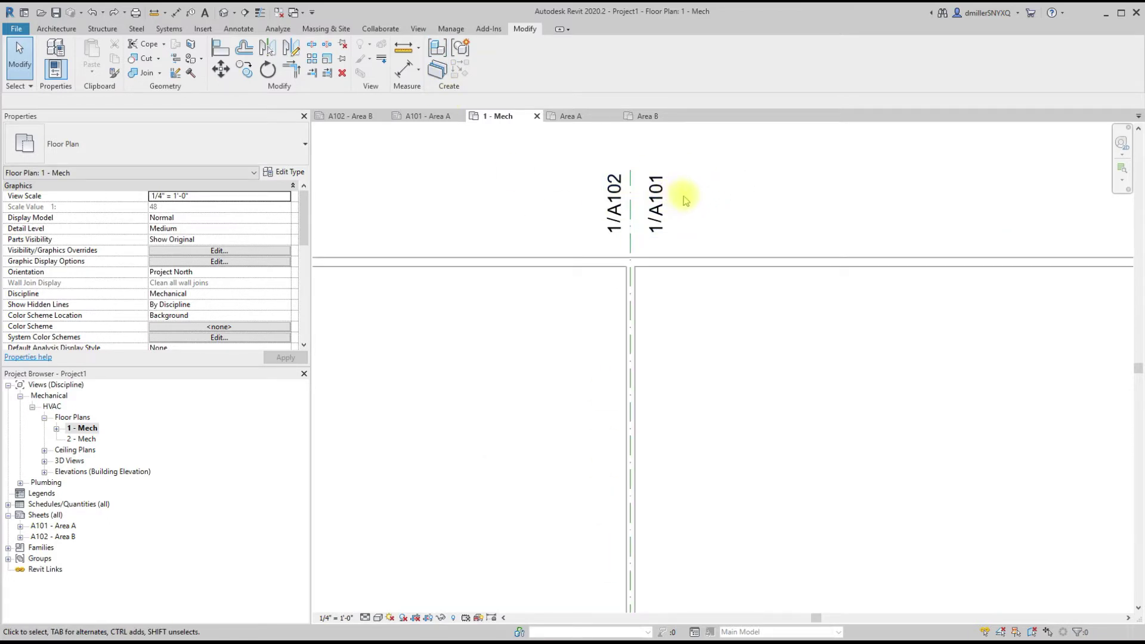
middle_drag(679, 194, 692, 245)
scroll(671, 222, down, 2)
scroll(681, 233, down, 2)
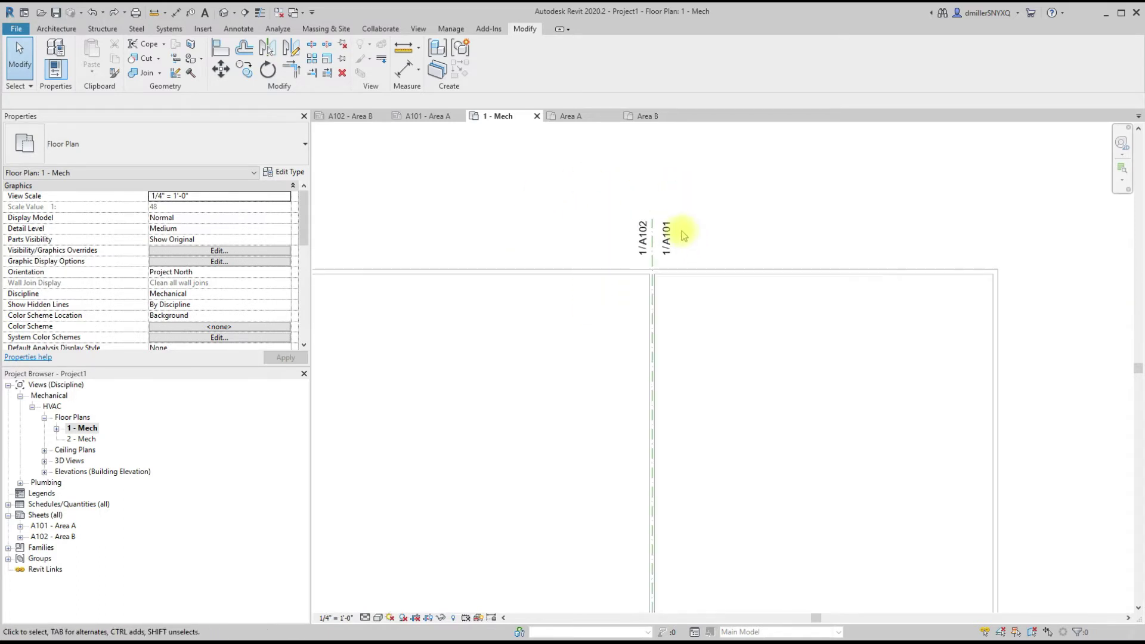
- Open sheet A101 - Area A, follow its matchline view reference to sheet A102, and return through the A101 reference
double_click(37, 526)
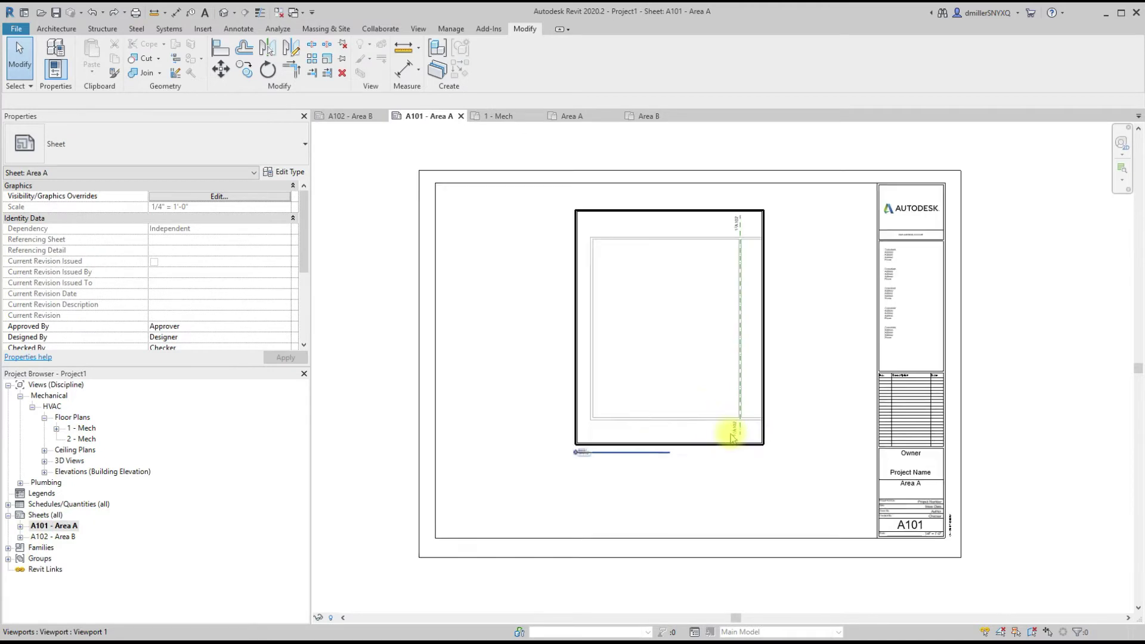
scroll(725, 428, up, 5)
double_click(735, 425)
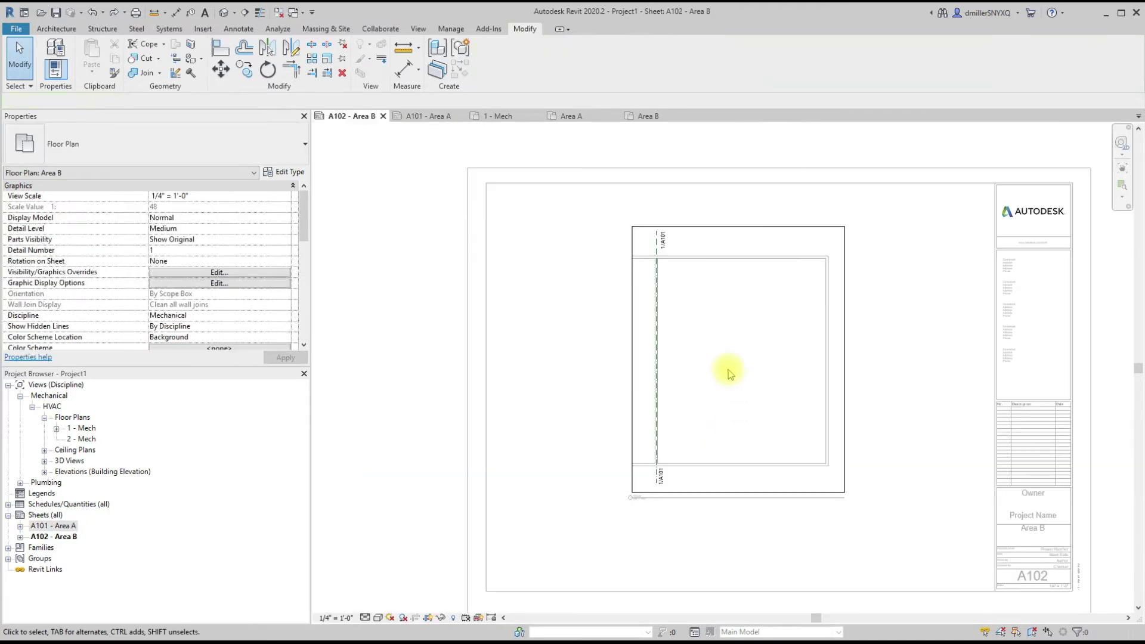
double_click(669, 245)
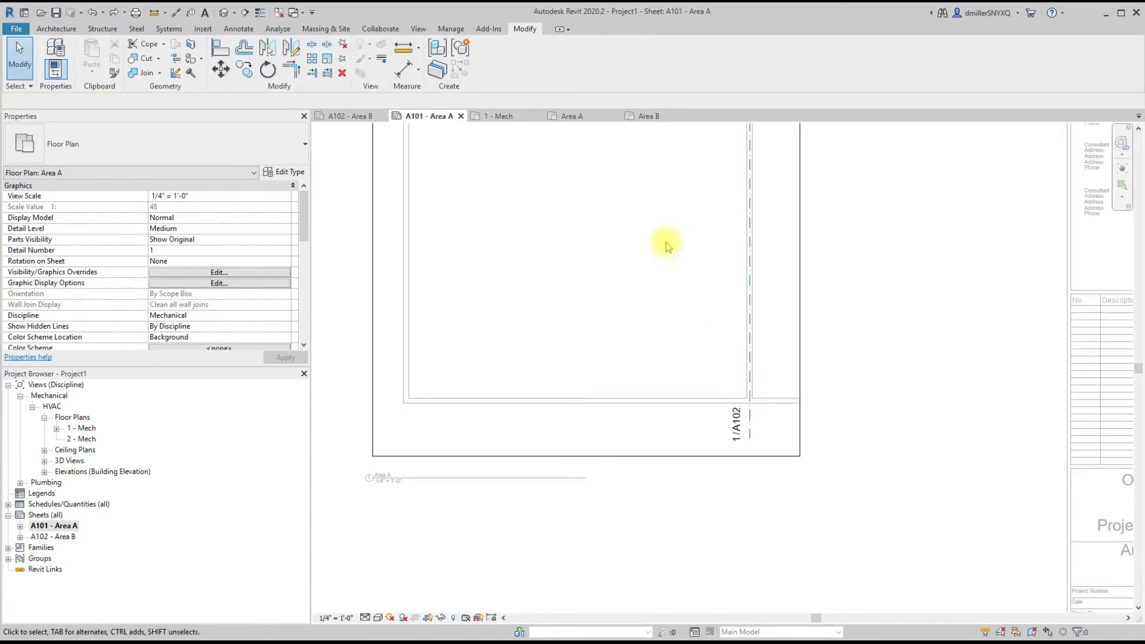
scroll(666, 357, down, 4)
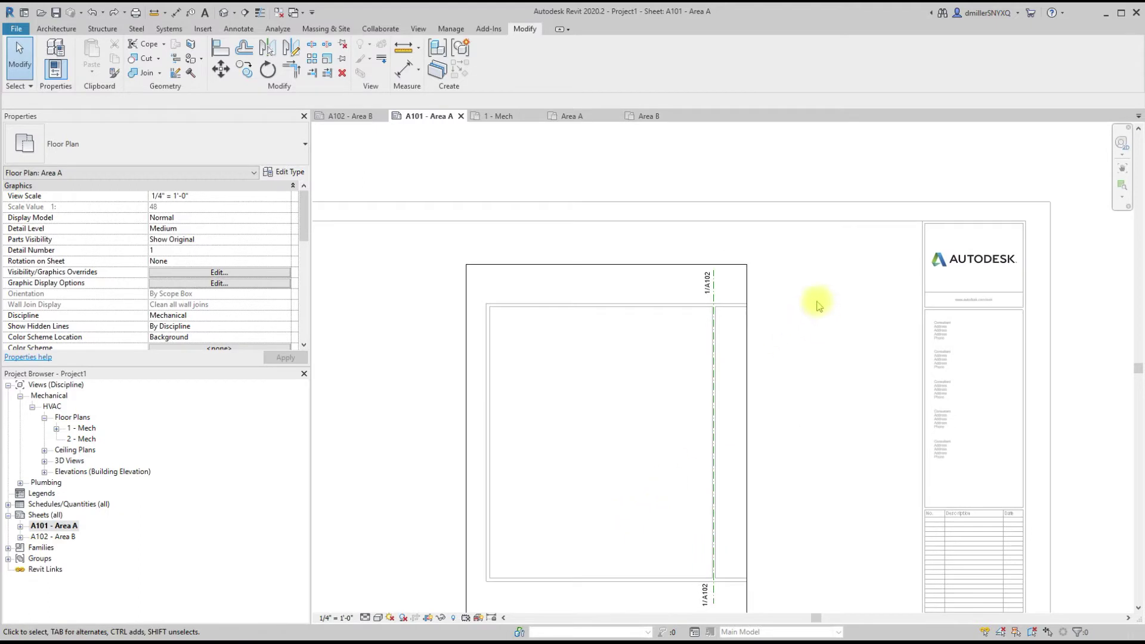
- Check the dependent views under the 1 - Mech floor plan and duplicate that plan without detailing
right_click(78, 428)
click(94, 430)
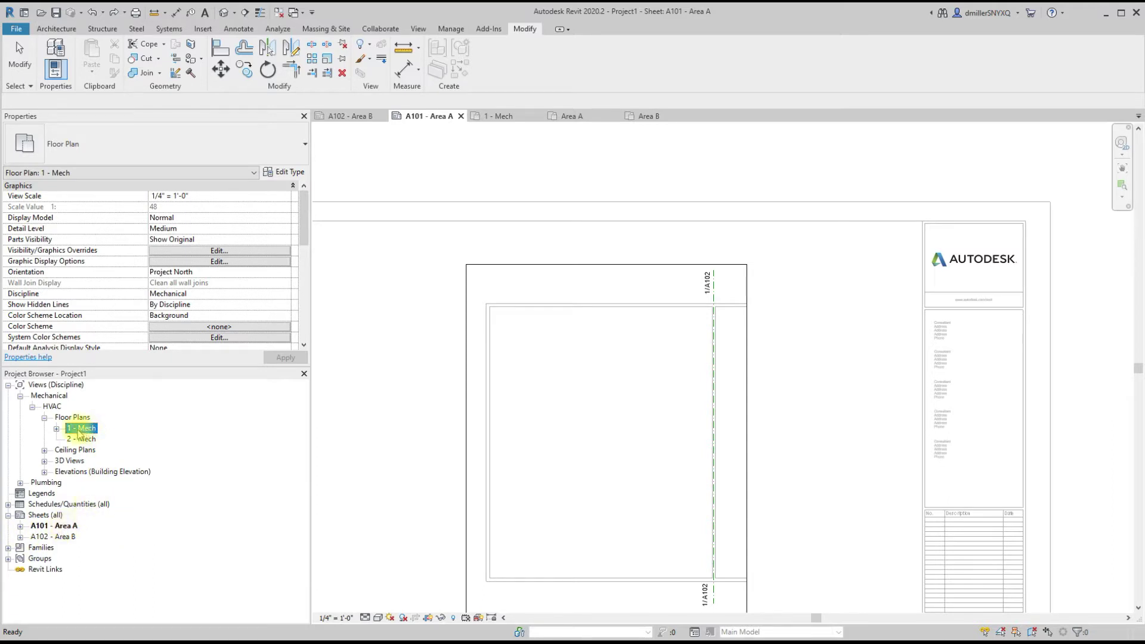
click(56, 429)
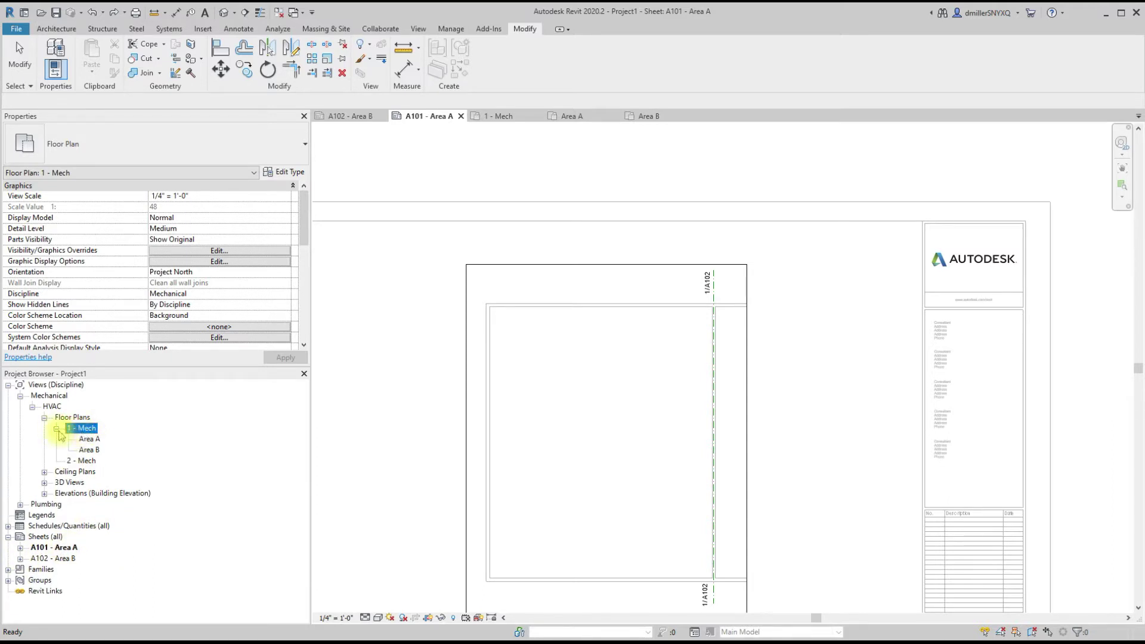
click(56, 428)
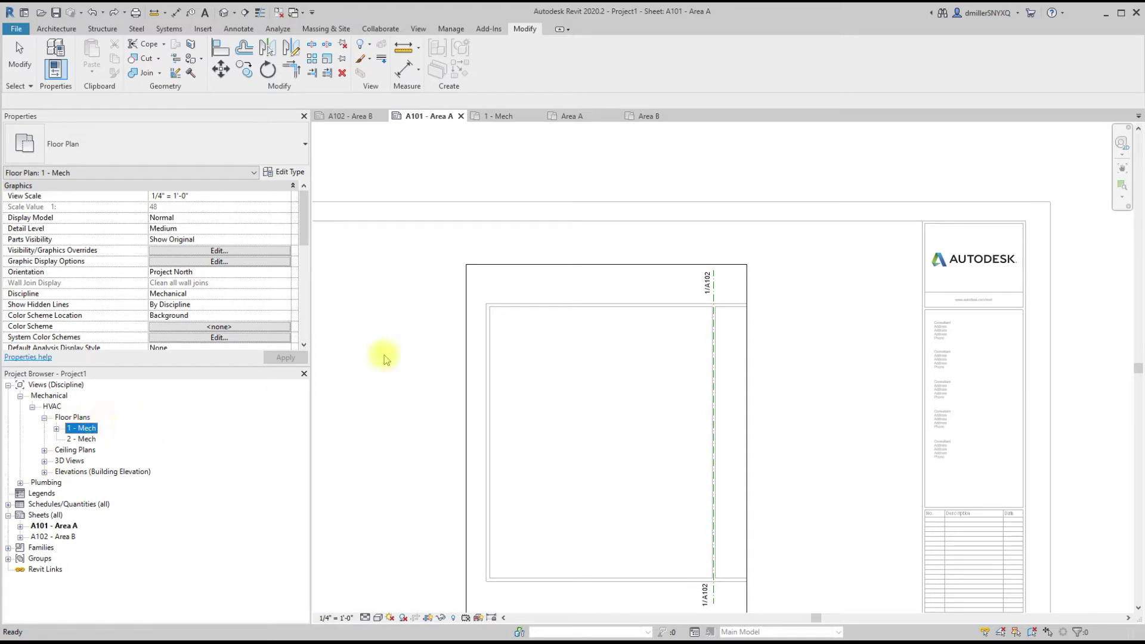
right_click(85, 430)
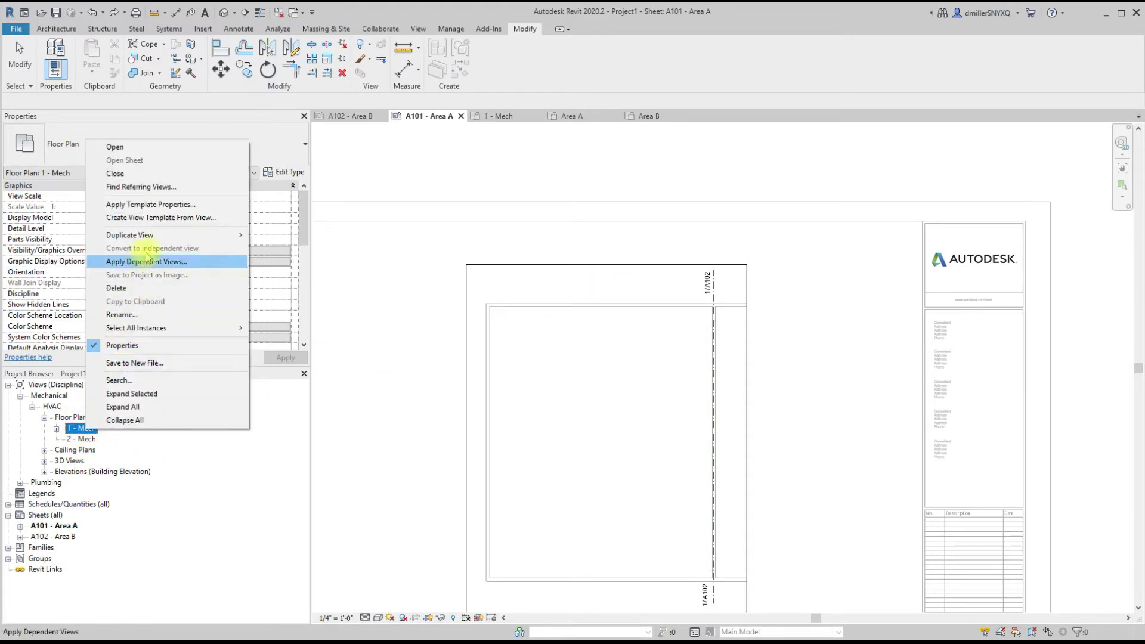
mouse_move(156, 239)
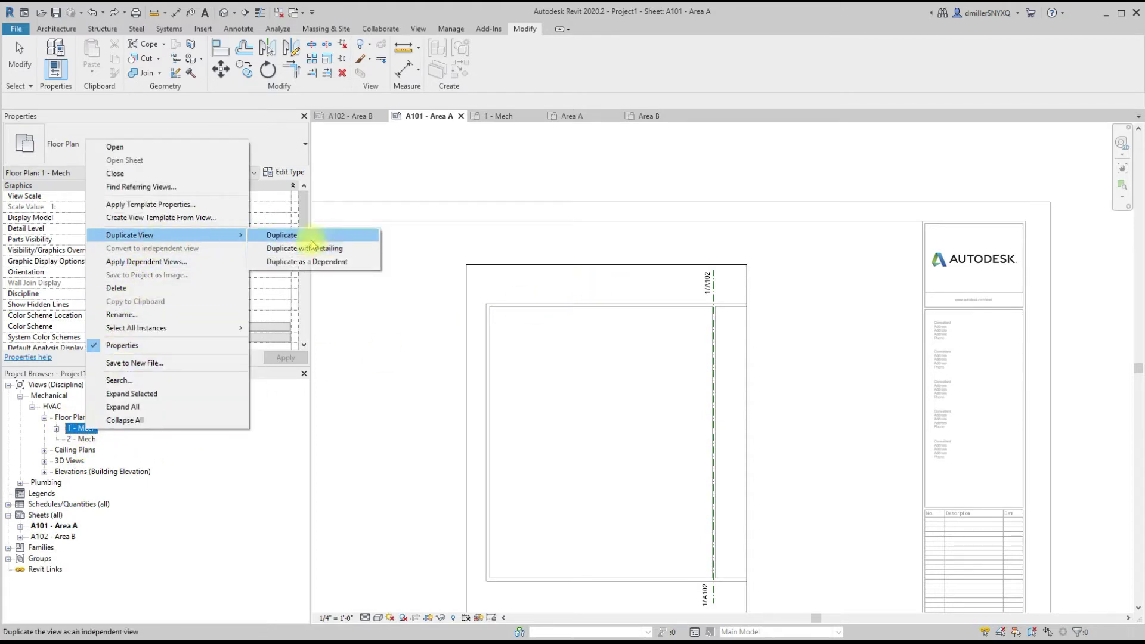
click(295, 235)
- Rename the duplicated floor plan view as "1 - Mech -2"
right_click(107, 440)
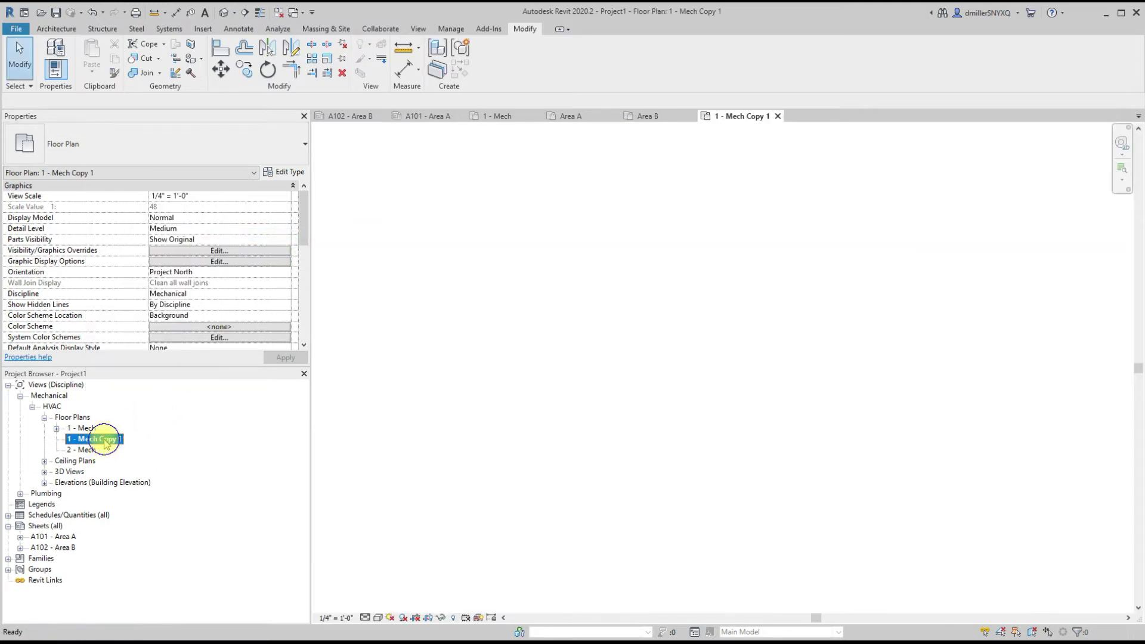
click(141, 338)
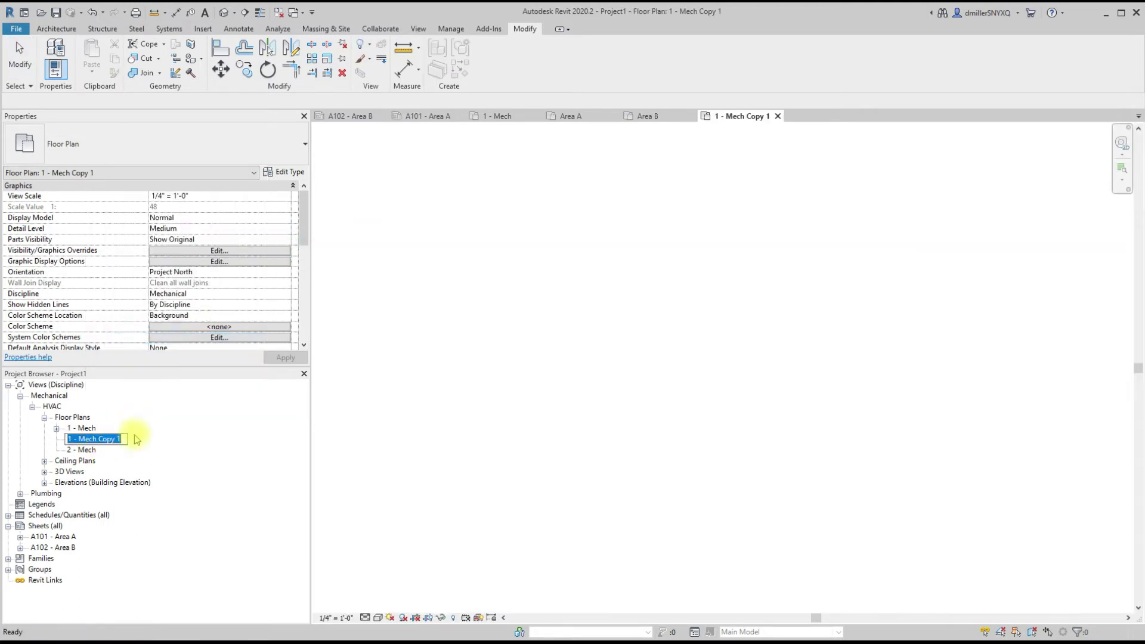
drag(122, 439, 100, 438)
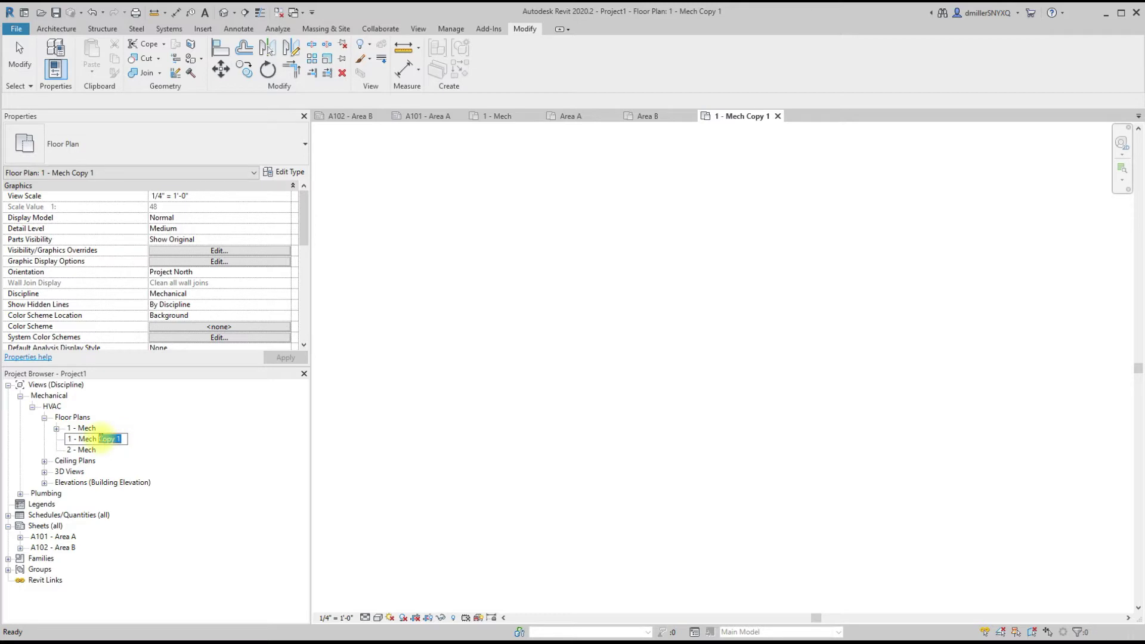
key(BackSpace)
text(-2)
key(Return)
- Duplicate the 1 - Mech -2 floor plan as a dependent view and inspect the matchline in it
right_click(98, 441)
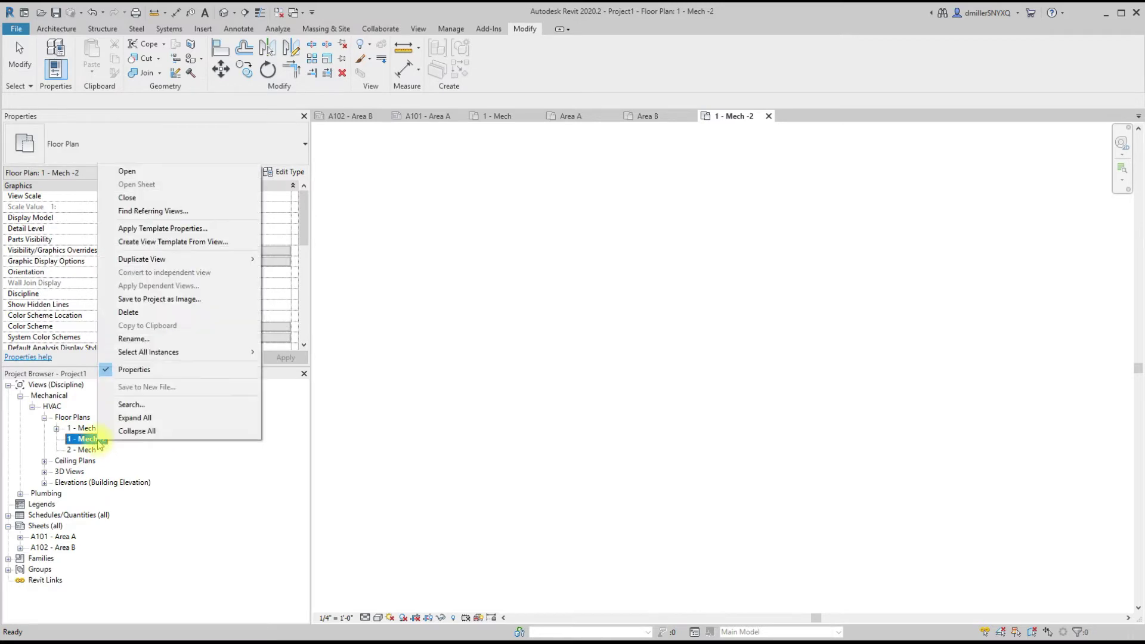
mouse_move(179, 259)
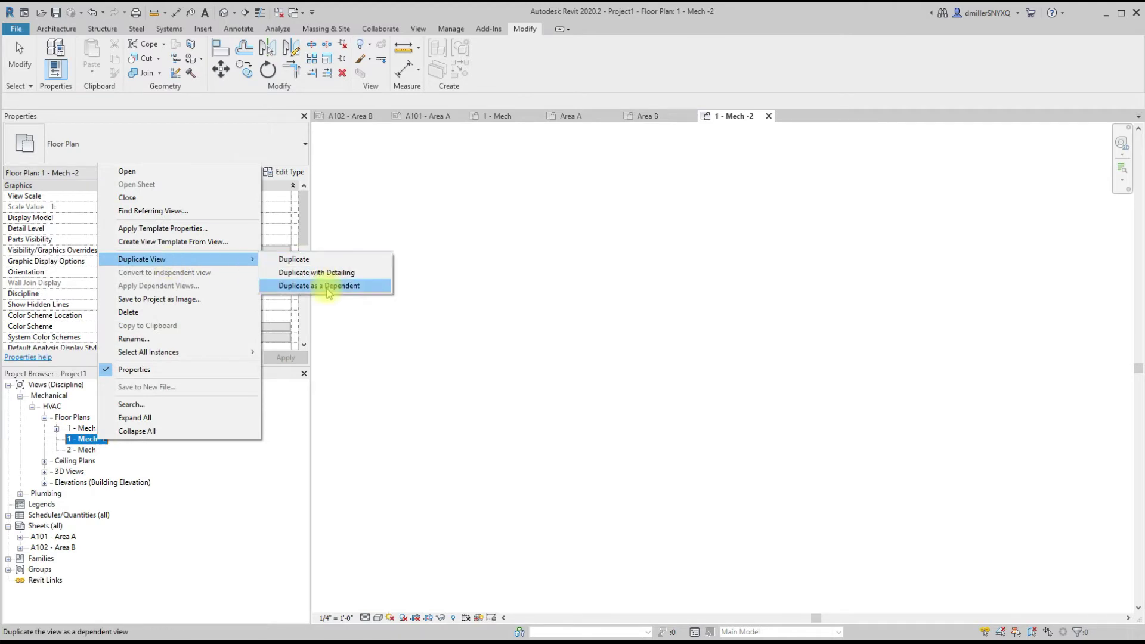
click(328, 286)
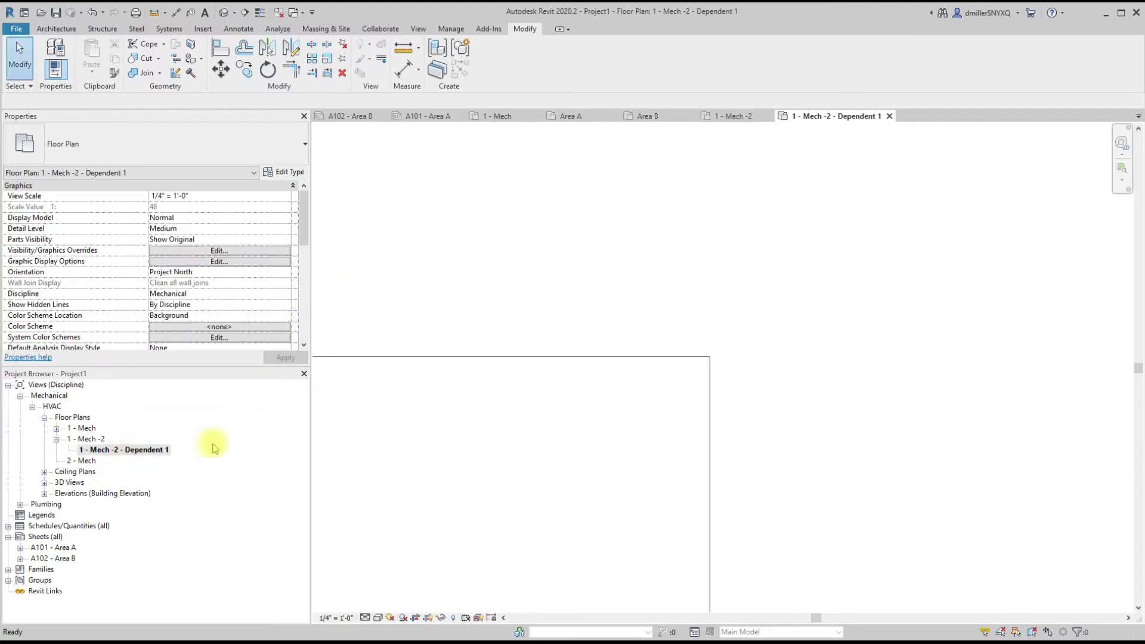
scroll(499, 427, down, 2)
scroll(525, 552, up, 2)
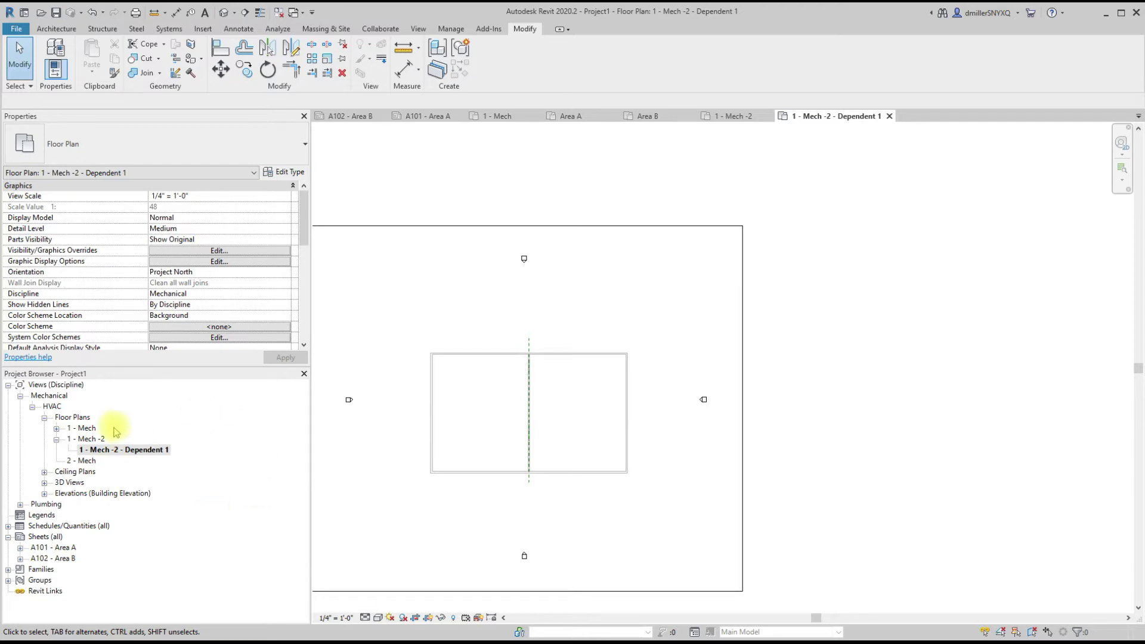
- Delete the dependent view of 1 - Mech -2 and the 1 - Mech -2 floor plan itself
right_click(134, 452)
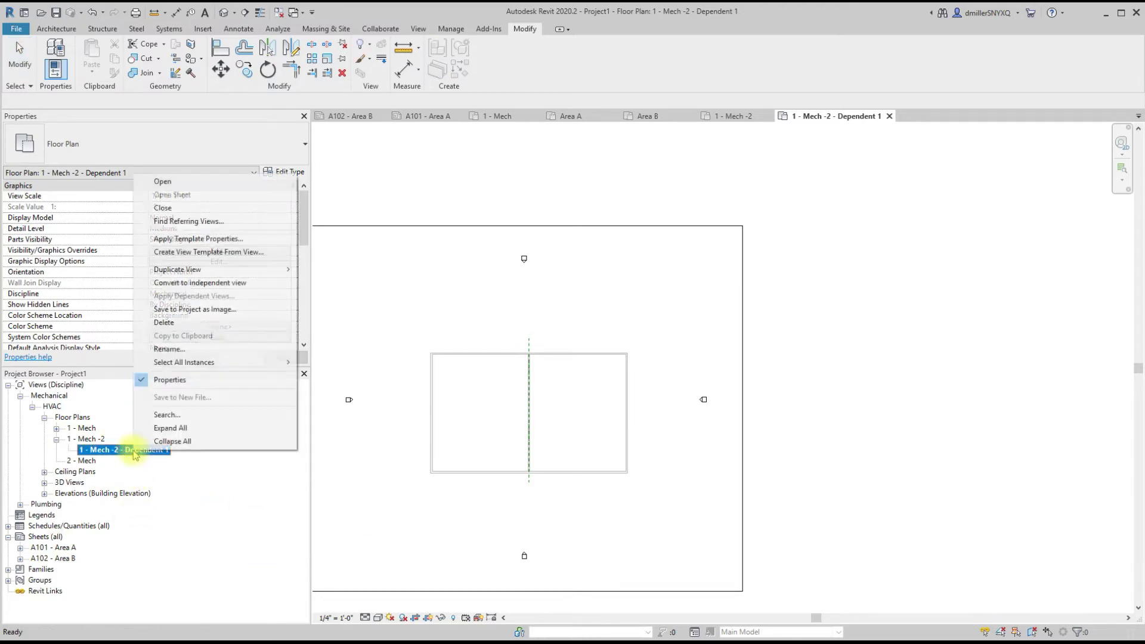
click(165, 322)
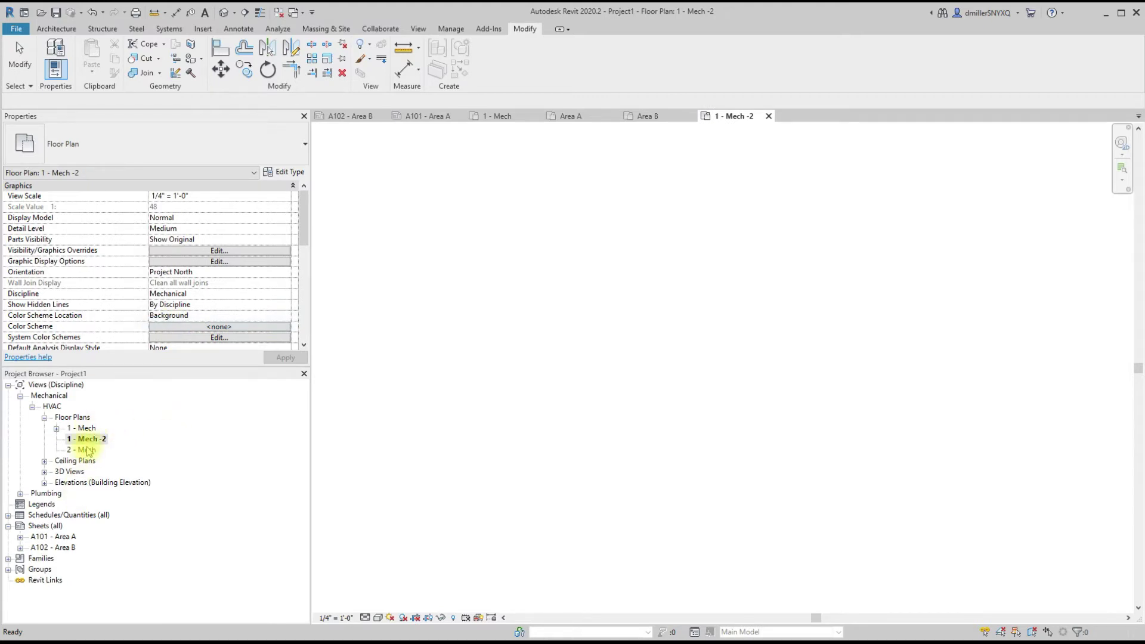
right_click(90, 439)
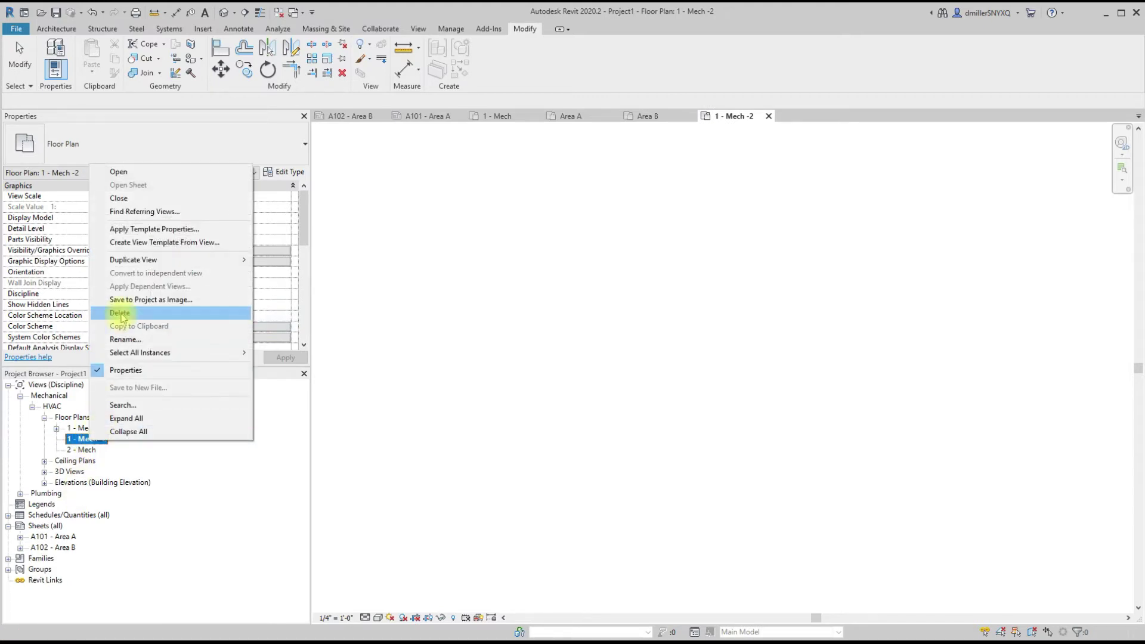
click(124, 314)
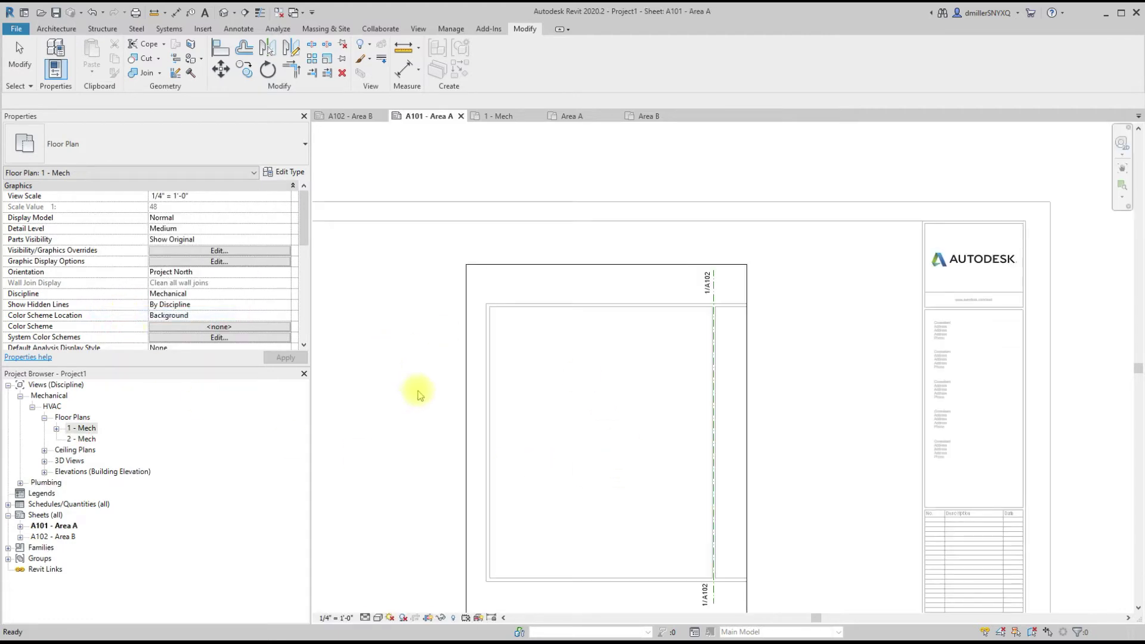
- Open the original 1 - Mech floor plan and duplicate it with detailing
scroll(488, 399, down, 1)
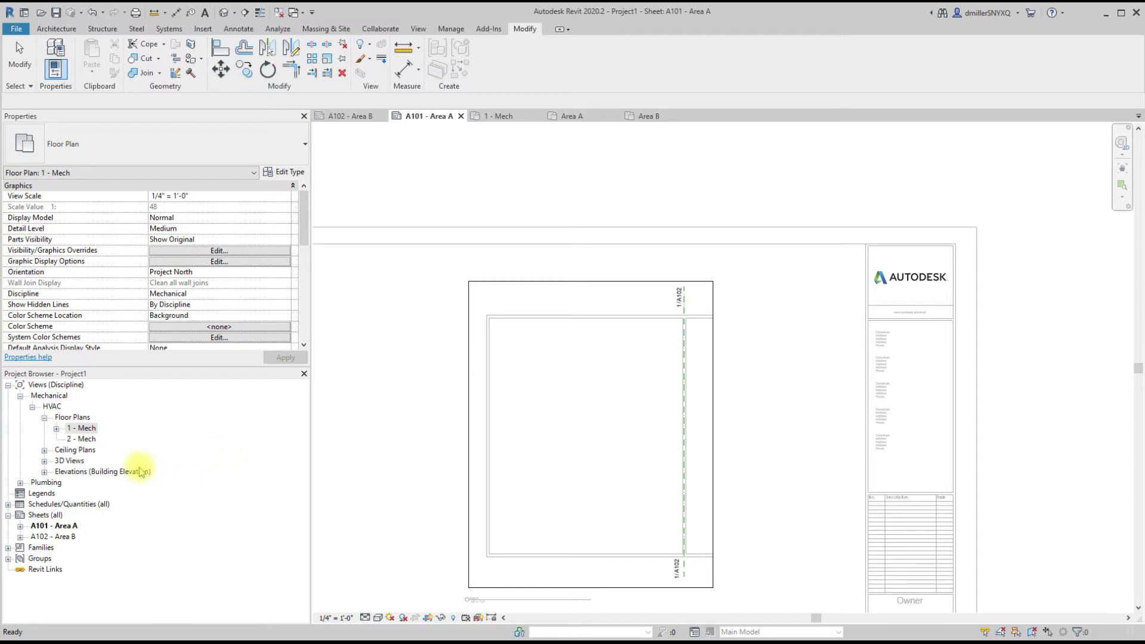
double_click(84, 429)
scroll(528, 345, down, 5)
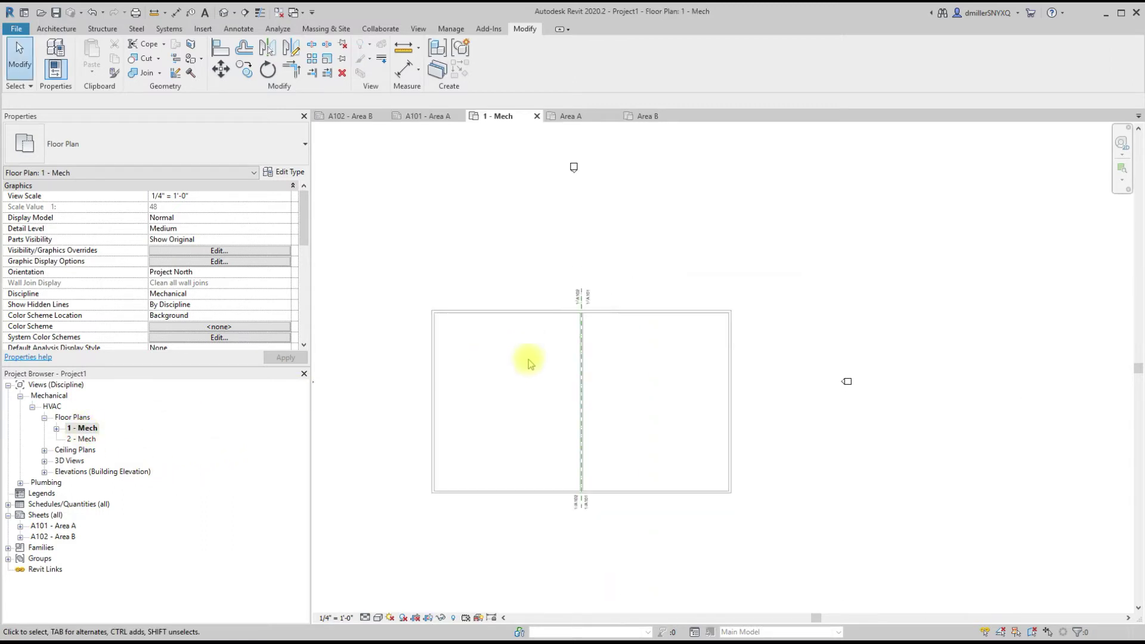
middle_drag(529, 360, 563, 340)
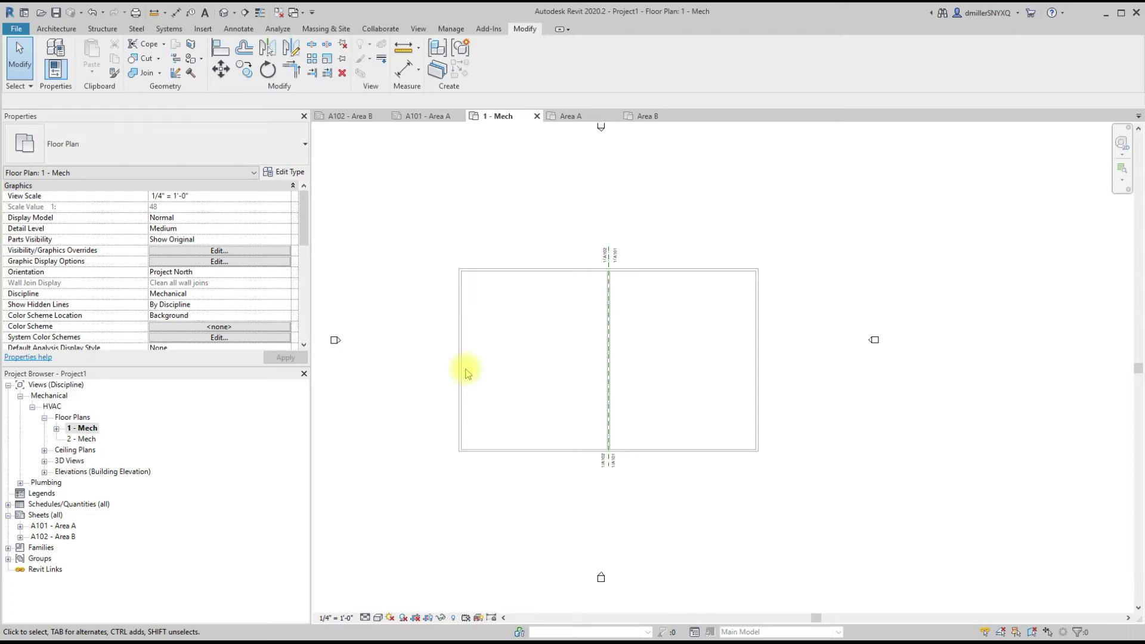
scroll(644, 244, up, 1)
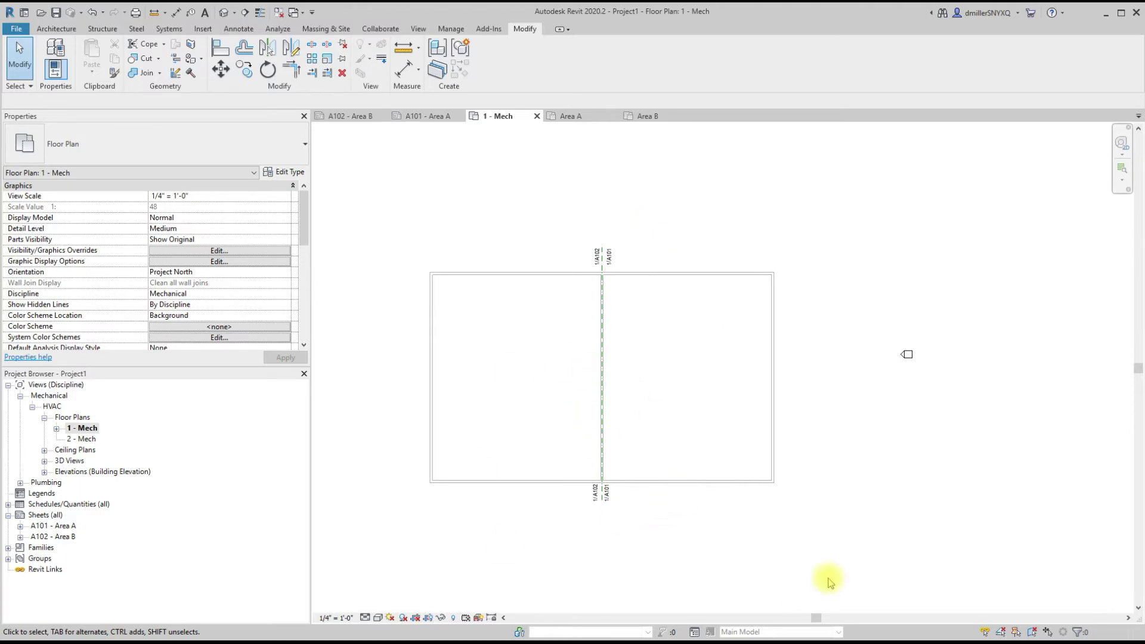
right_click(83, 429)
mouse_move(154, 234)
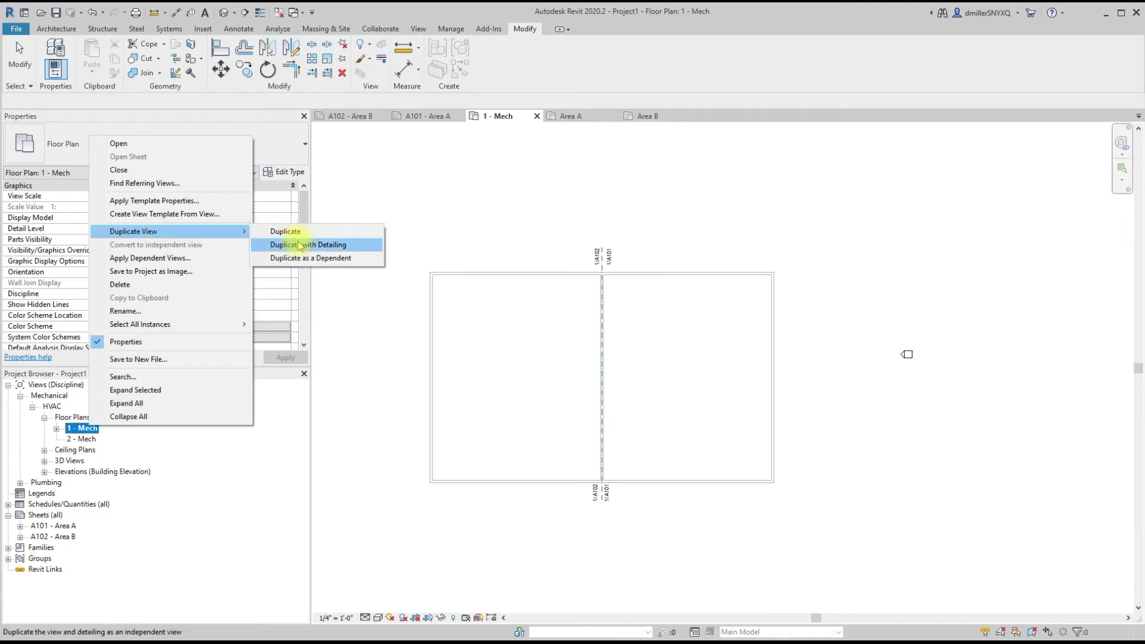
click(300, 245)
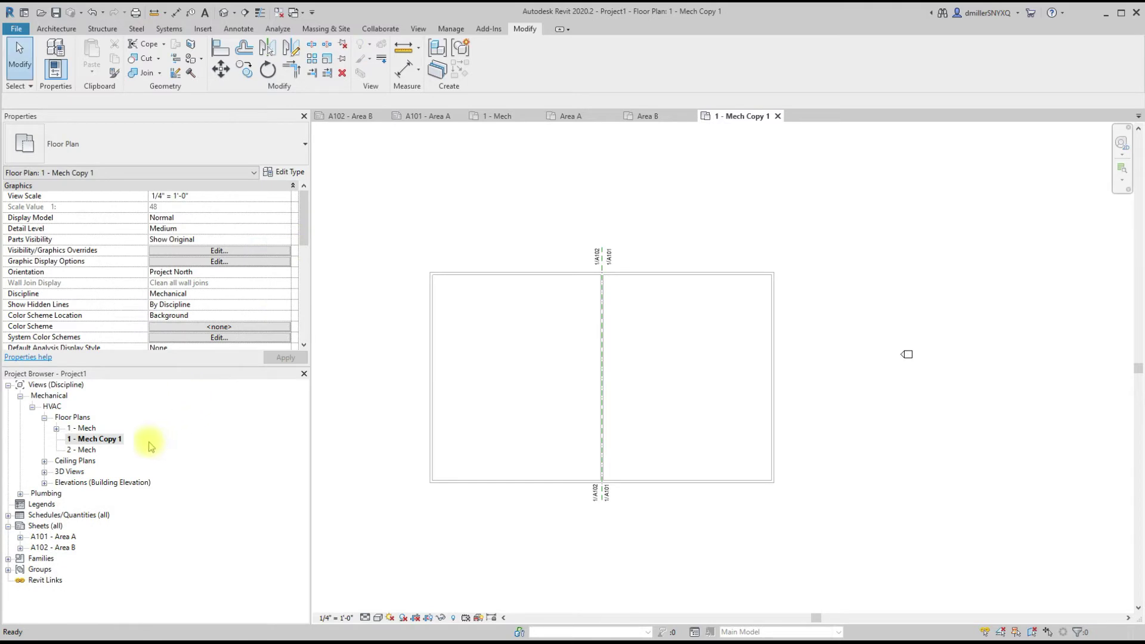
- Select all matching view reference instances along the matchline in the new floor plan copy and delete them
scroll(519, 228, down, 1)
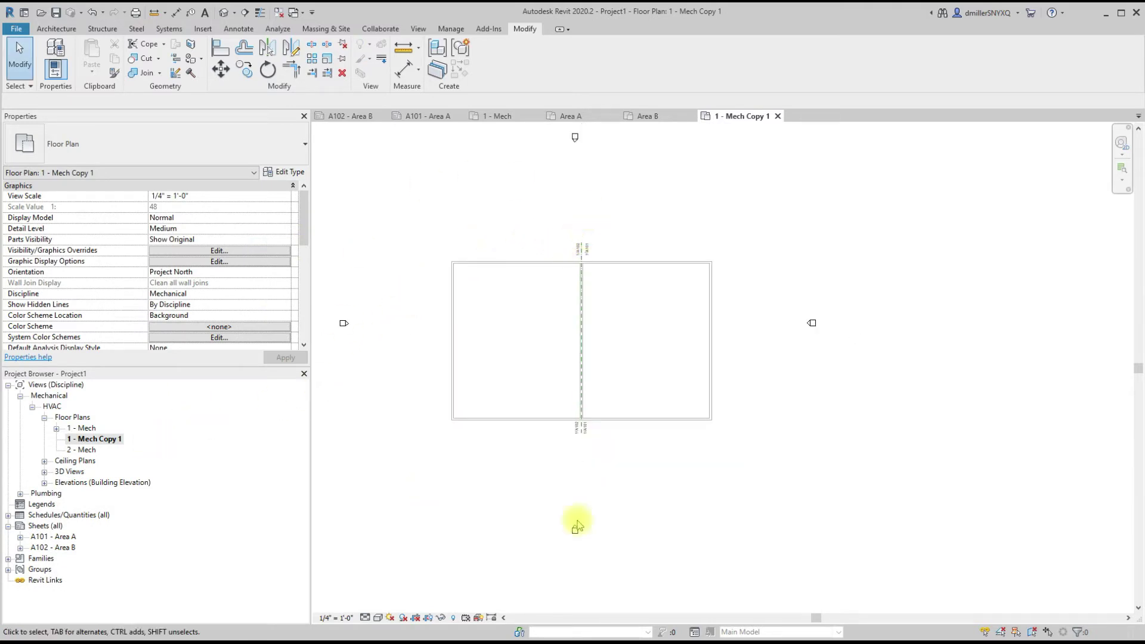
scroll(582, 281, up, 1)
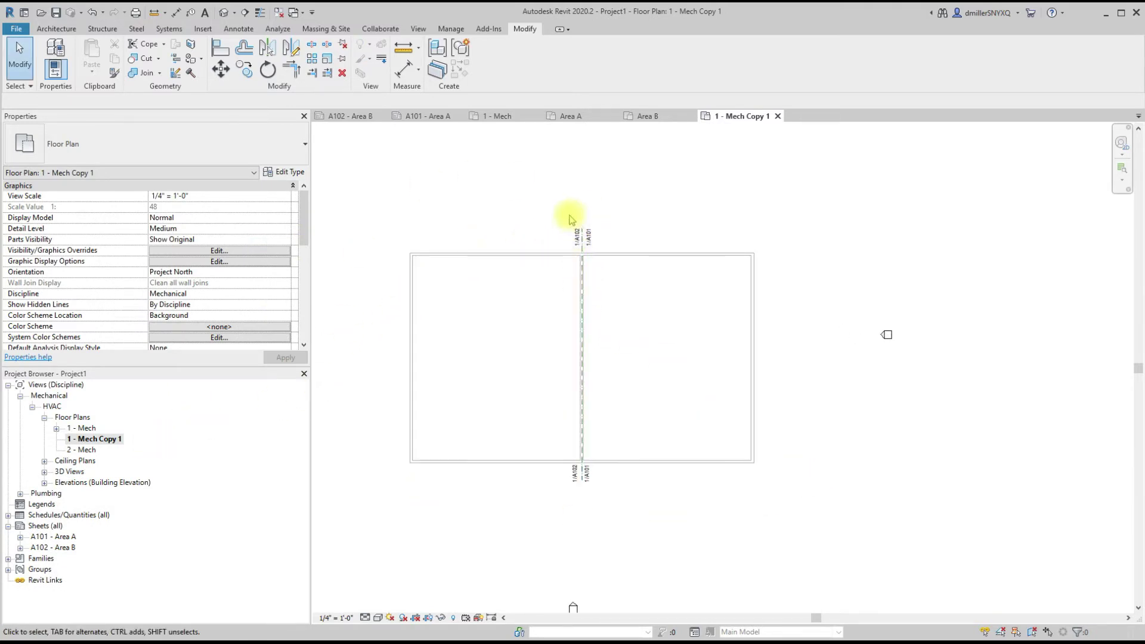
click(577, 236)
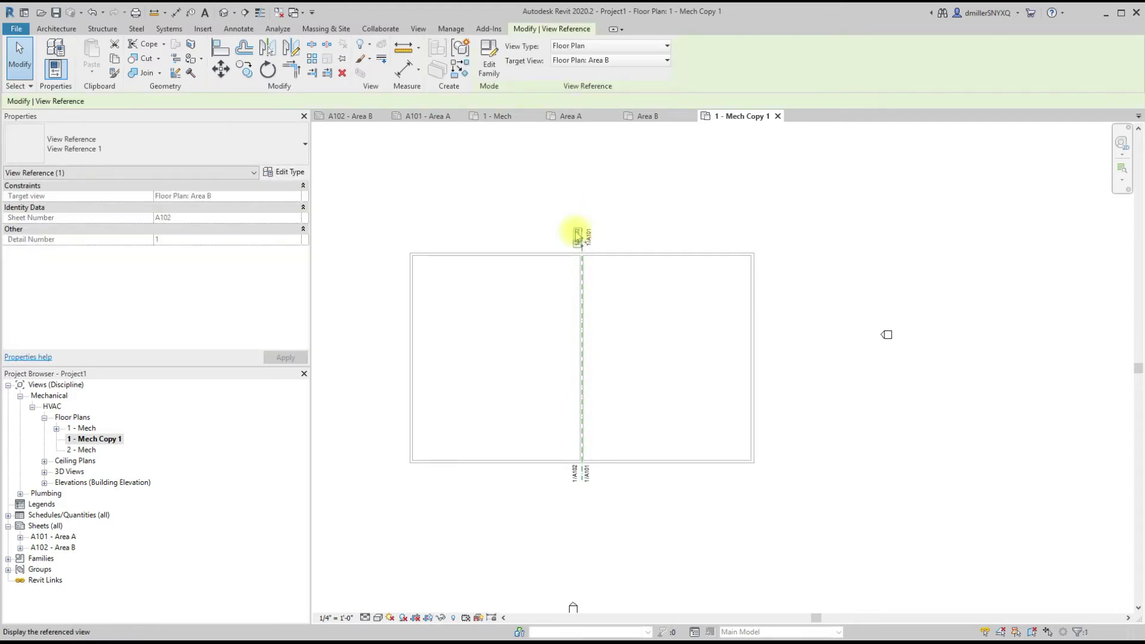
right_click(577, 236)
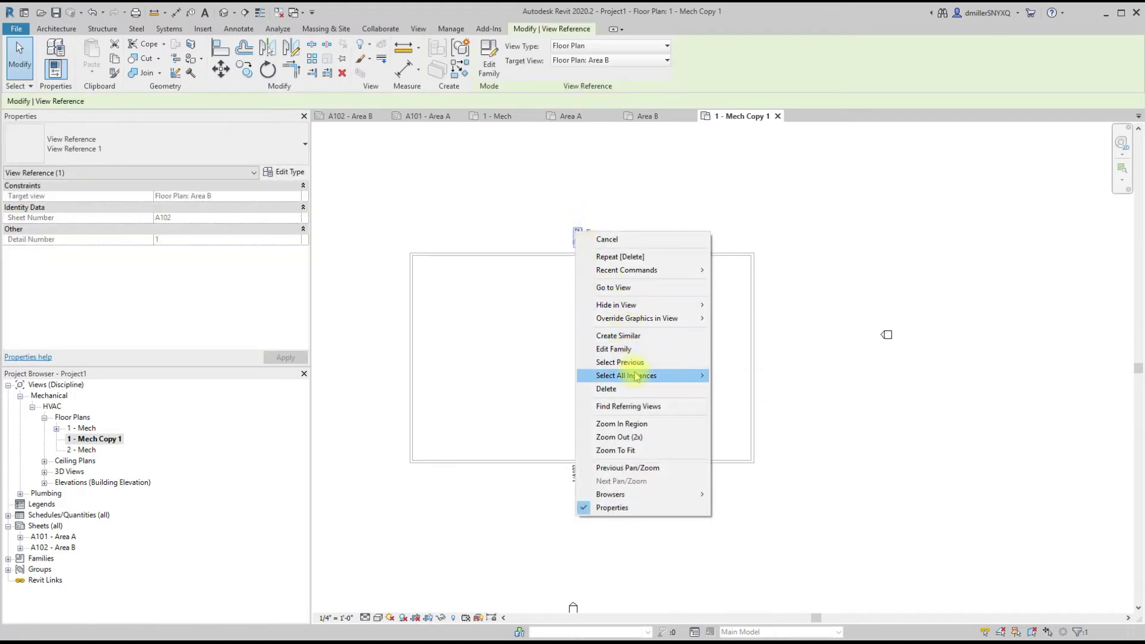
mouse_move(704, 376)
click(757, 376)
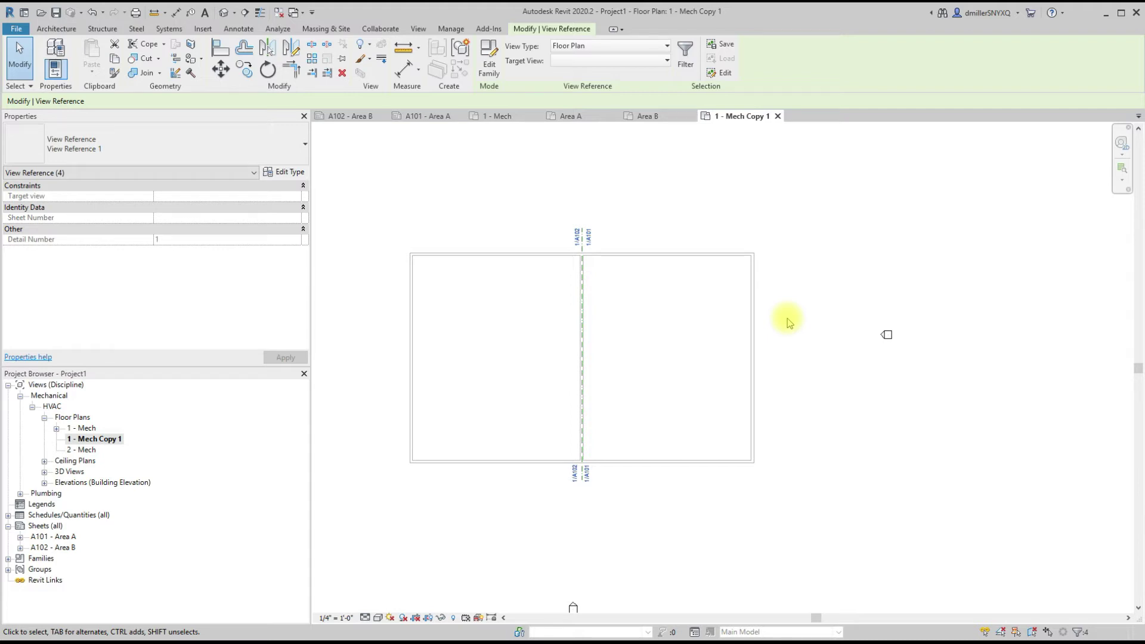
click(787, 323)
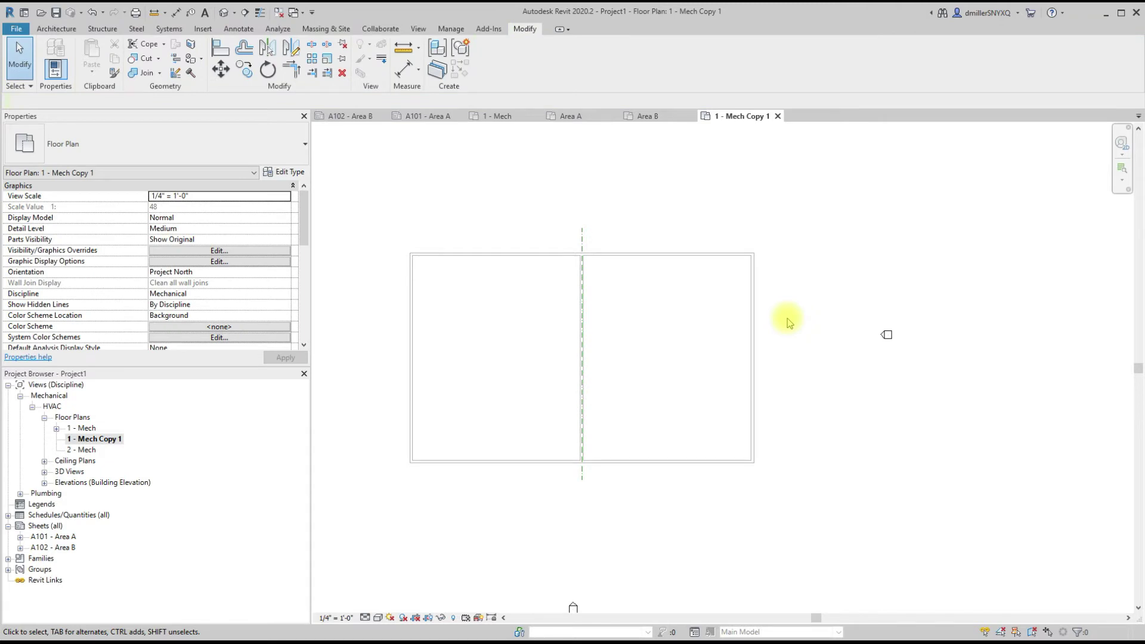
- Apply the dependent view layout of the 1 - Mech floor plan to 1 - Mech Copy 1 and expand its dependent views
click(119, 440)
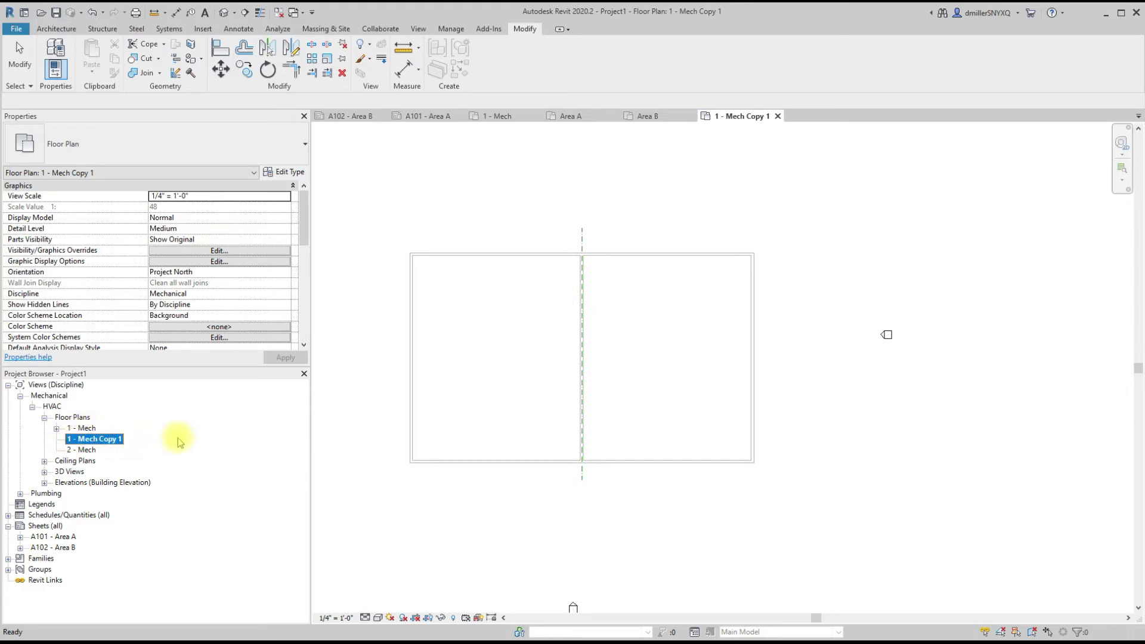
click(84, 429)
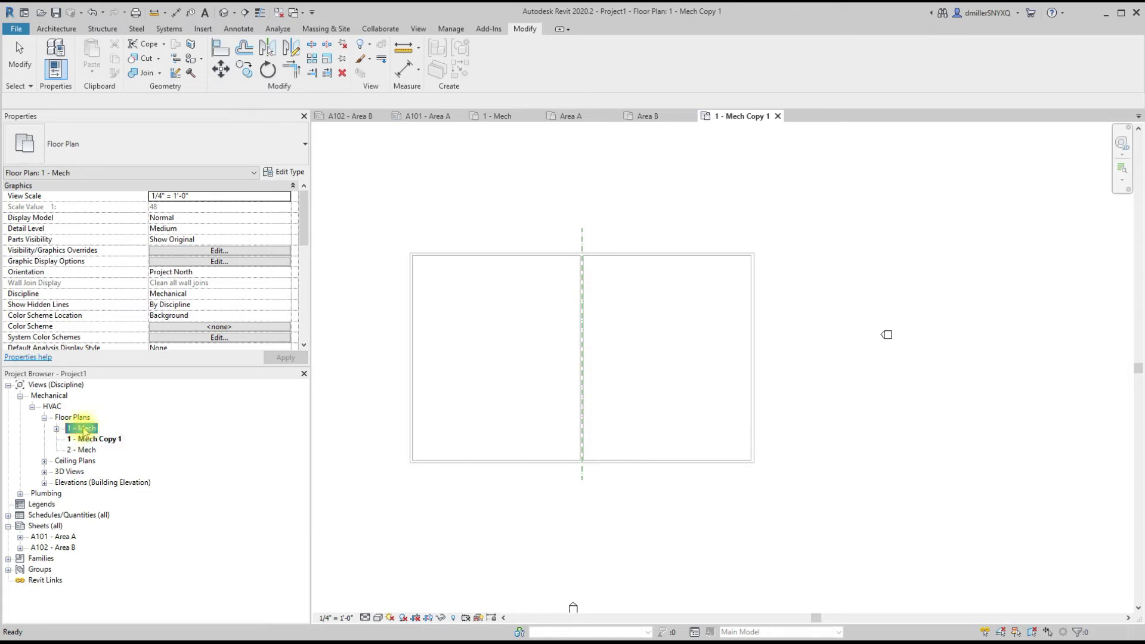
right_click(85, 431)
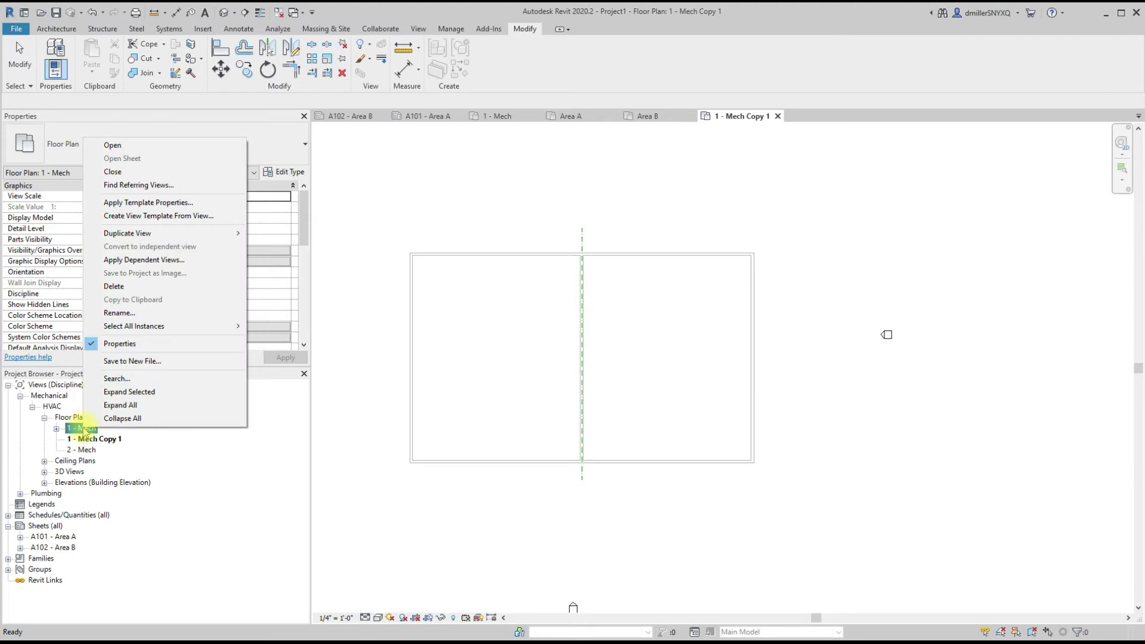
click(154, 260)
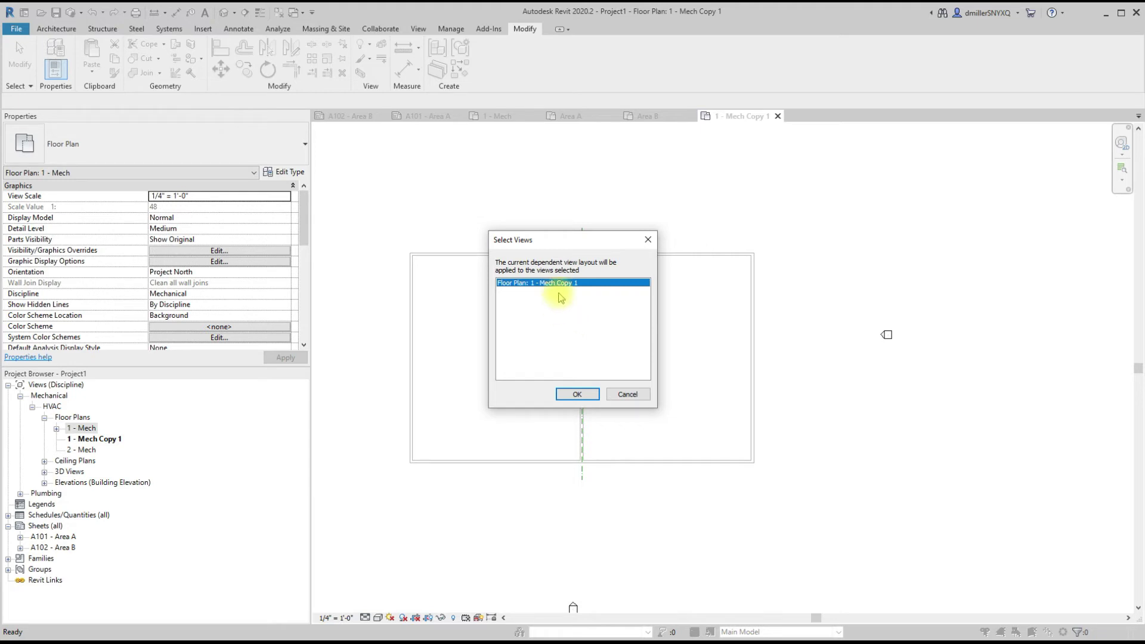
click(576, 396)
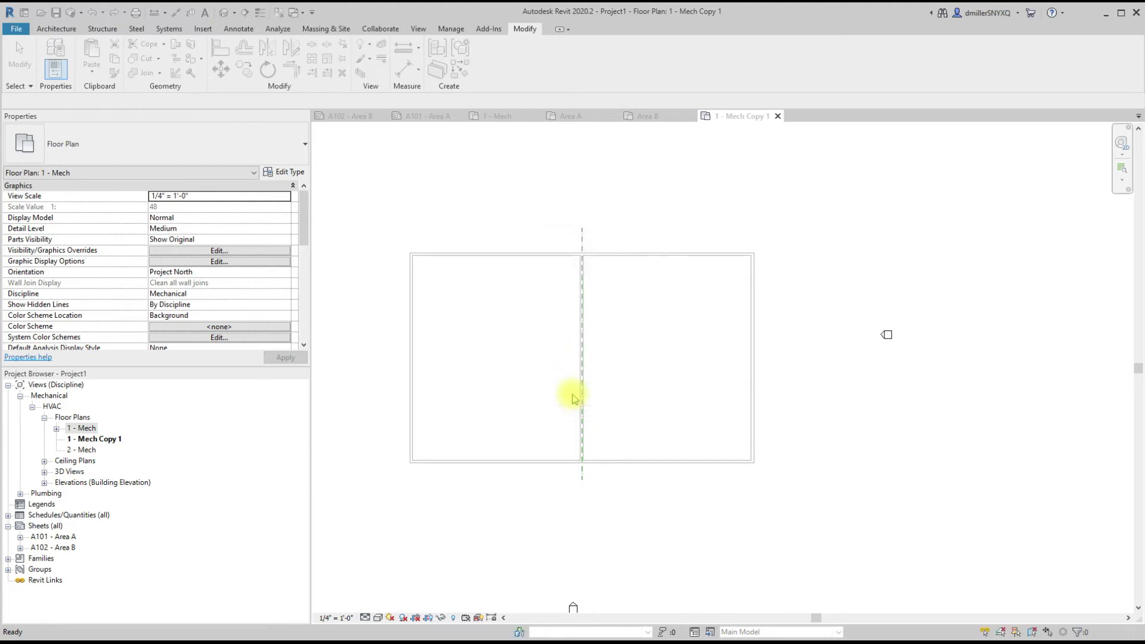
click(56, 440)
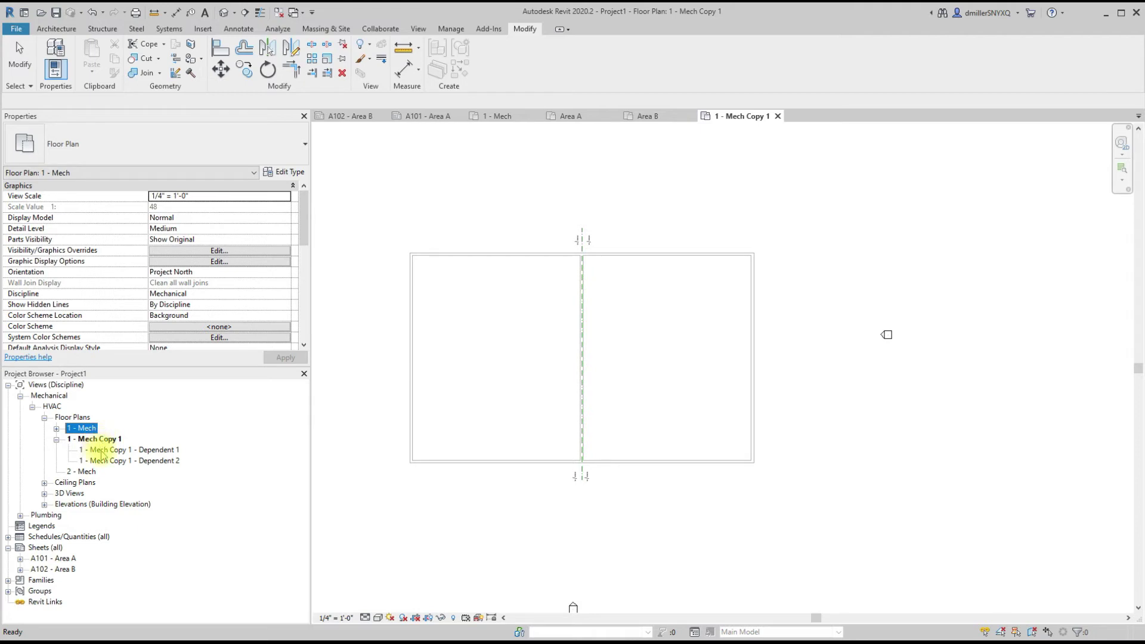
- Open 1 - Mech Copy 1 - Dependent 1 and inspect the target view of the view reference at the matchline's upper end
click(151, 454)
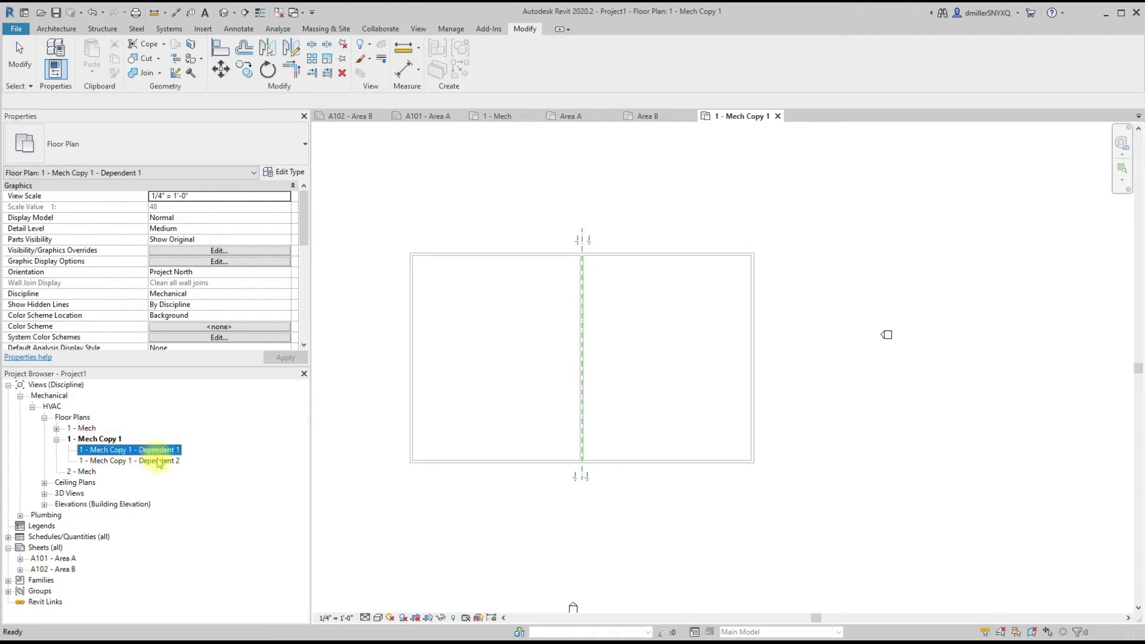
click(159, 464)
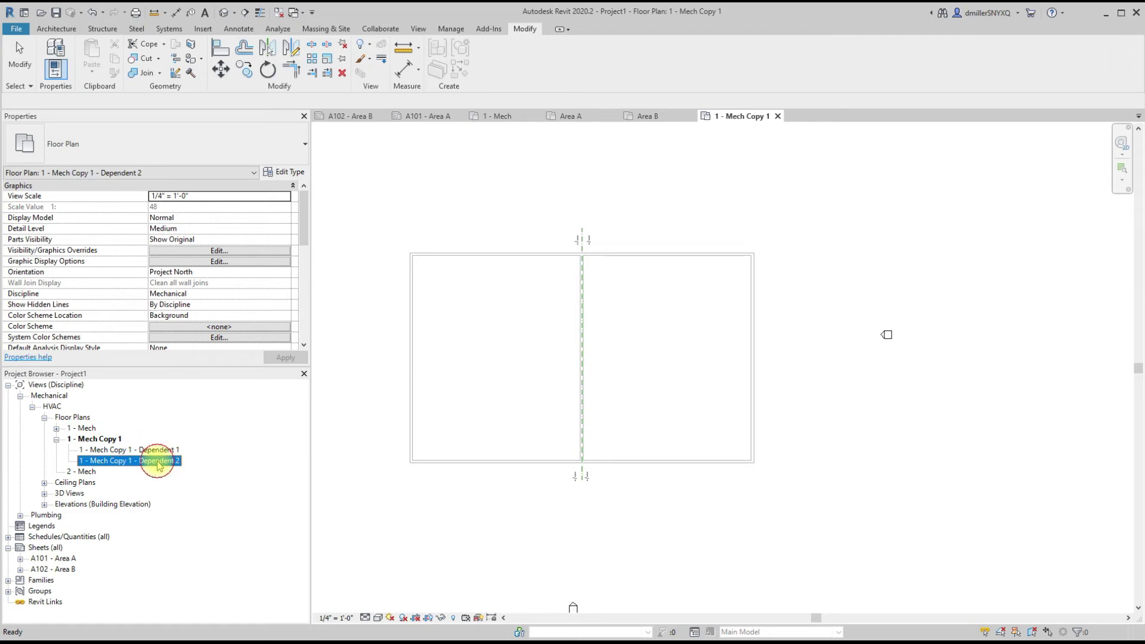
double_click(119, 451)
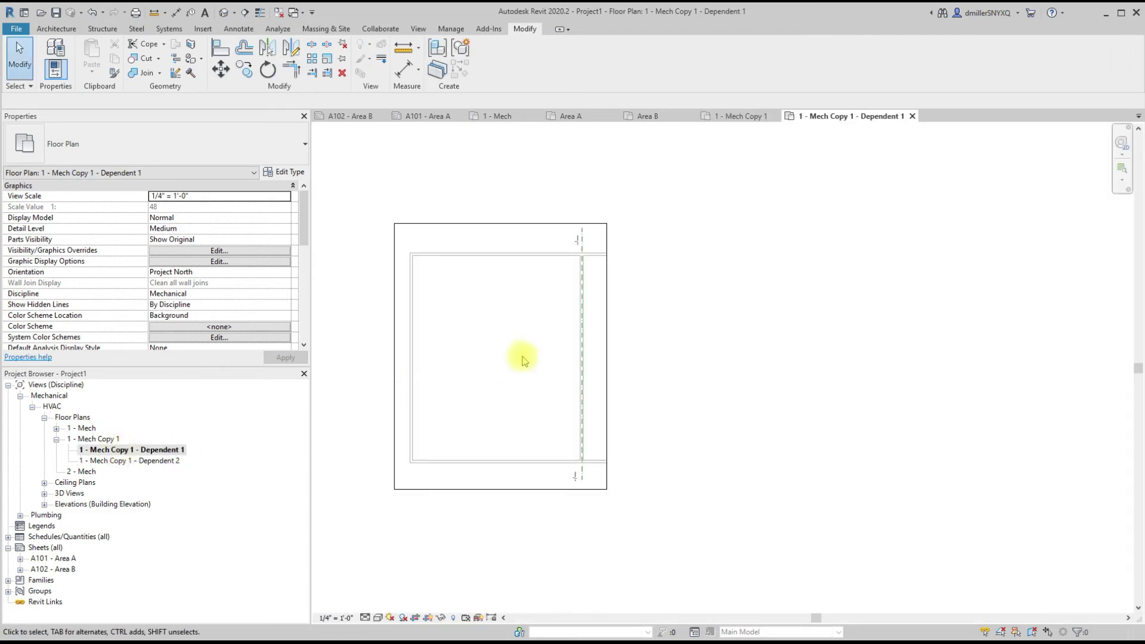
scroll(576, 246, up, 3)
click(582, 238)
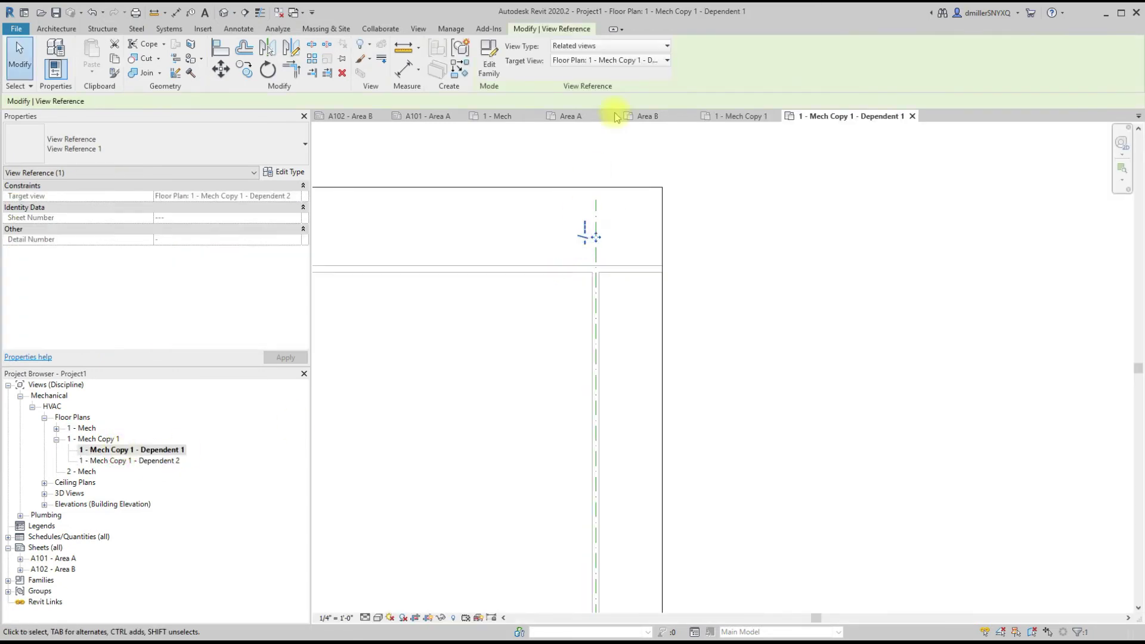
scroll(676, 257, down, 3)
key(Escape)
scroll(746, 278, down, 2)
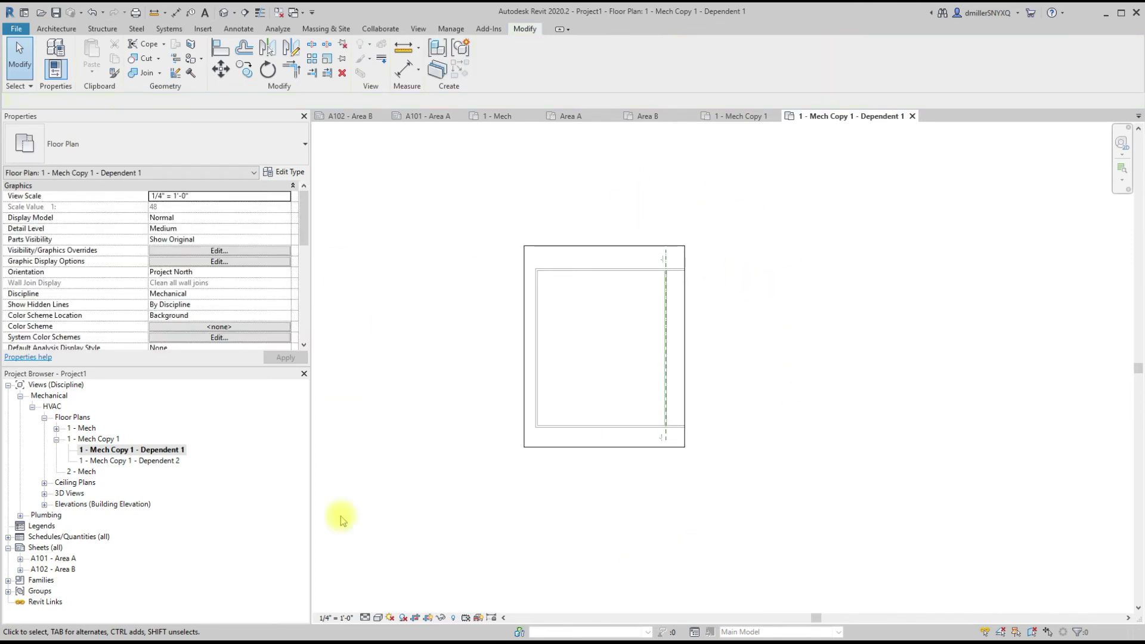
- View 1 - Mech Copy 1 - Dependent 2 and return to the parent floor plan 1 - Mech Copy 1
click(133, 461)
double_click(133, 462)
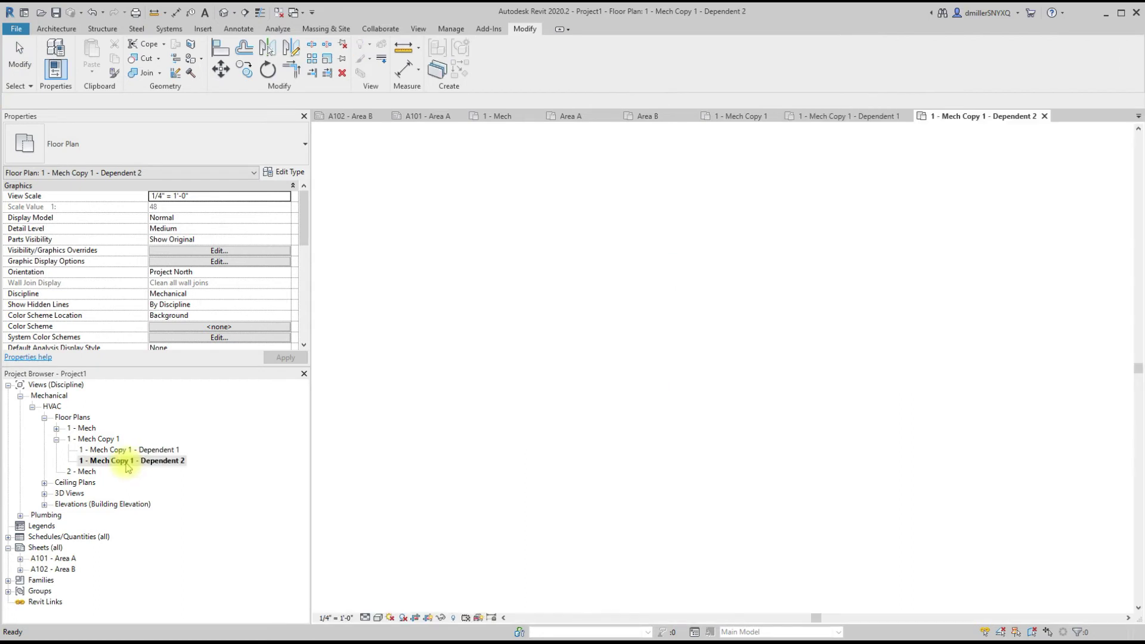
double_click(113, 440)
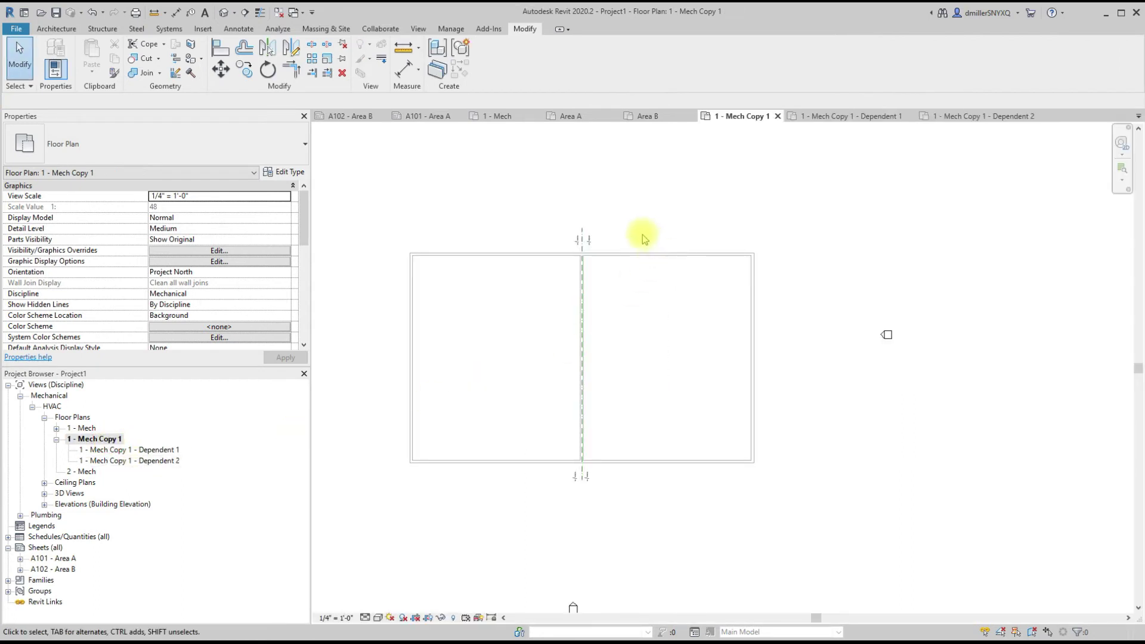
- Check the target view options of both view references at the upper end of the matchline in 1 - Mech Copy 1
scroll(639, 235, up, 5)
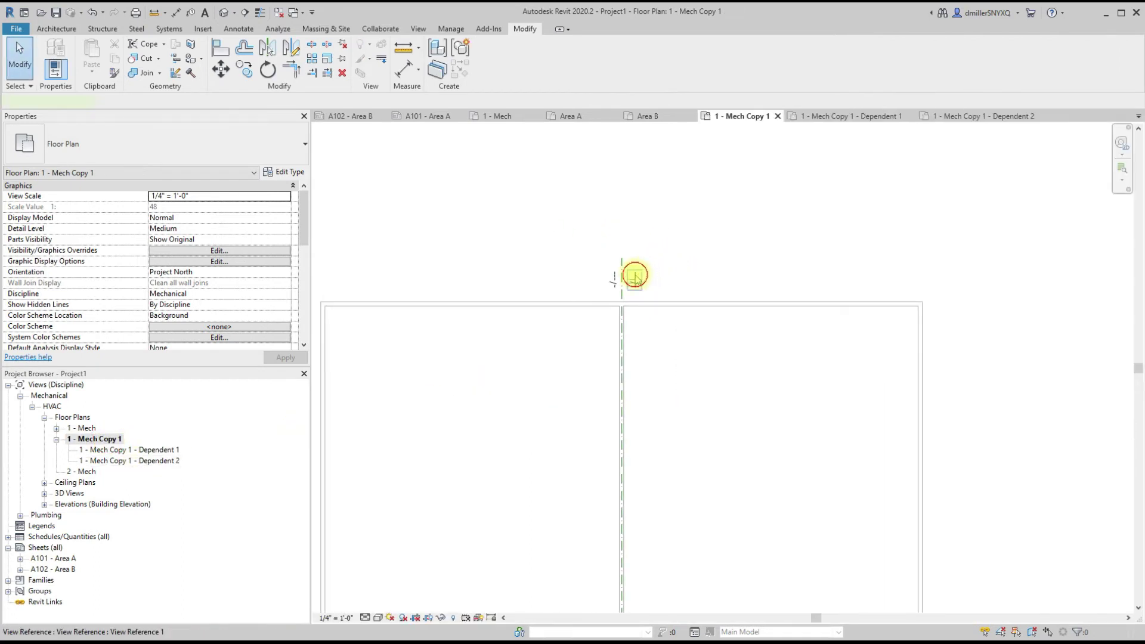
click(635, 276)
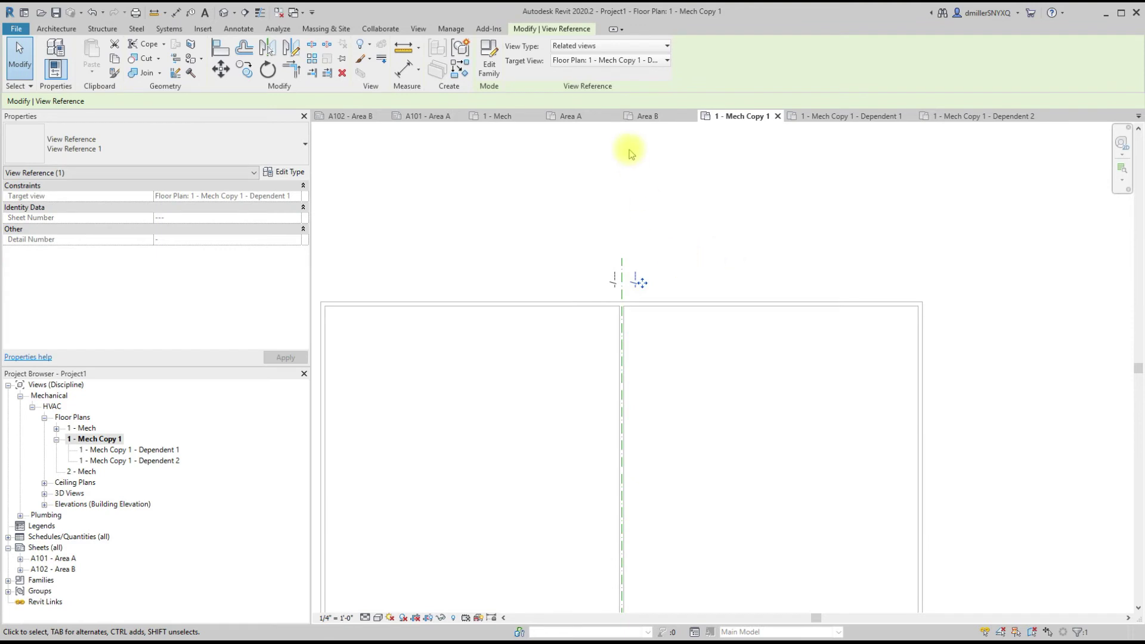
click(631, 59)
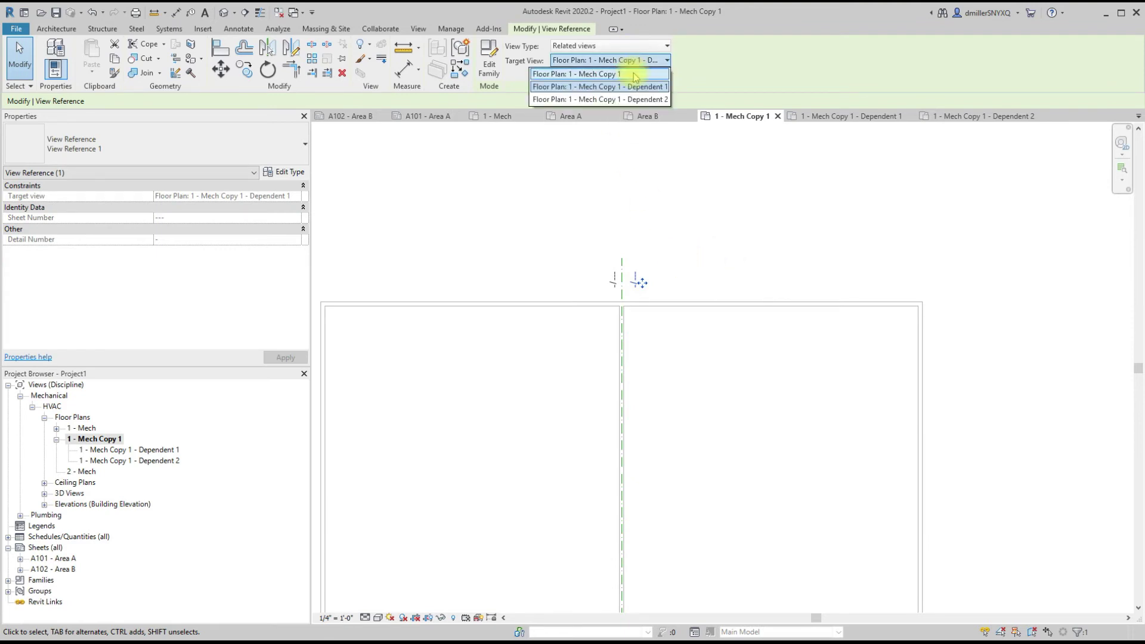
click(602, 72)
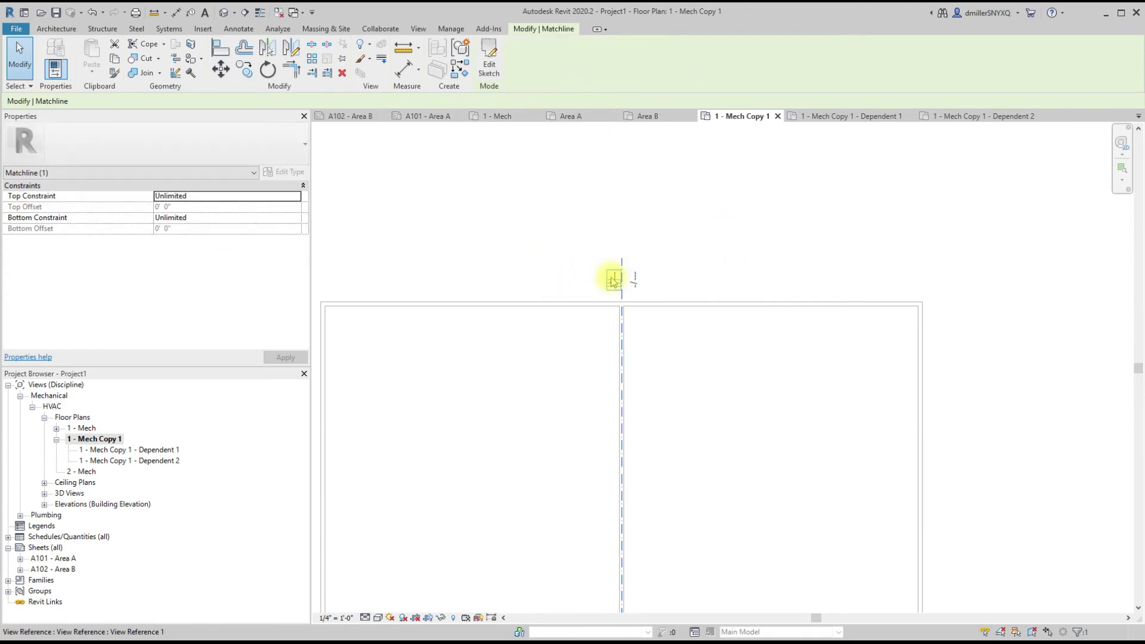
click(631, 59)
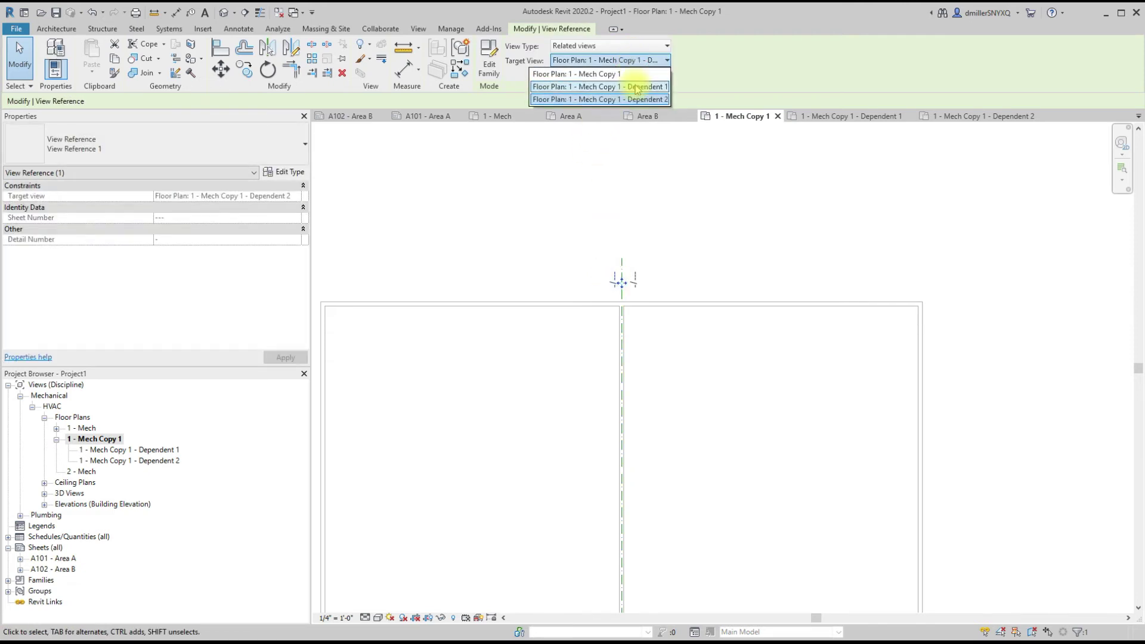
scroll(692, 245, down, 1)
click(691, 244)
scroll(690, 243, down, 1)
scroll(651, 216, down, 1)
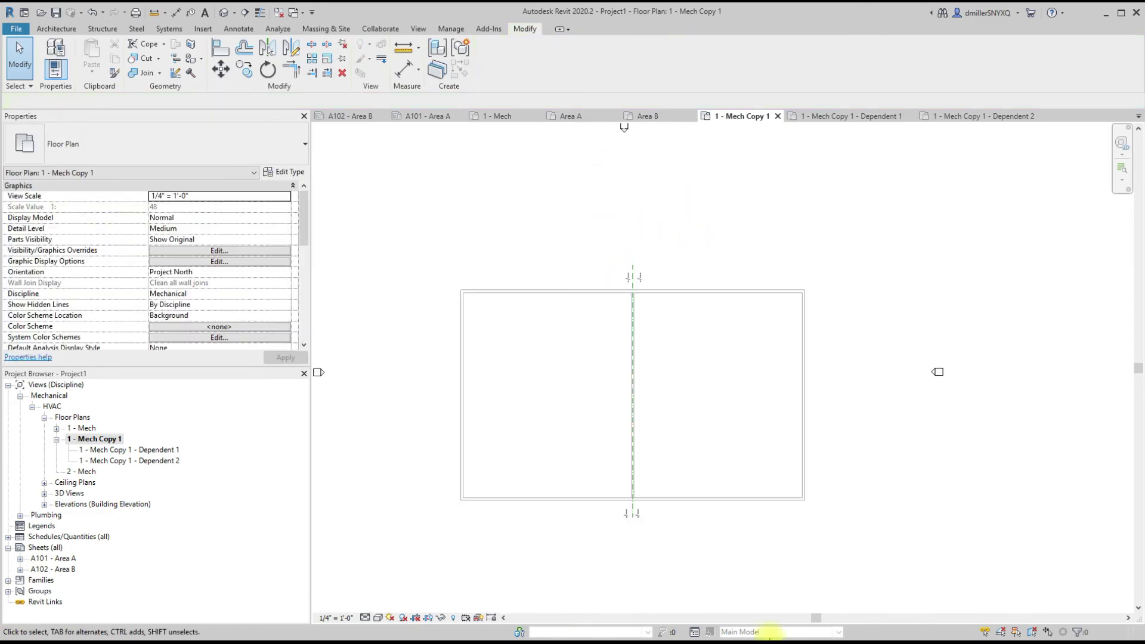
scroll(564, 398, down, 1)
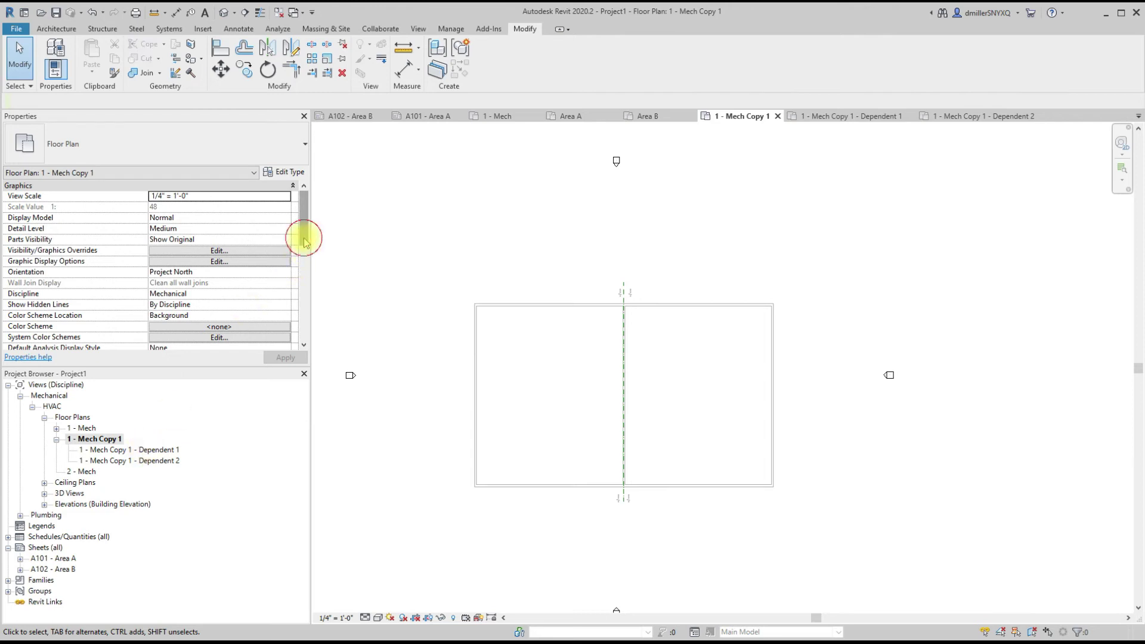
- Review the available scope boxes for 1 - Mech Copy 1 and the scope box setting of its Dependent 1 view
drag(304, 242, 306, 318)
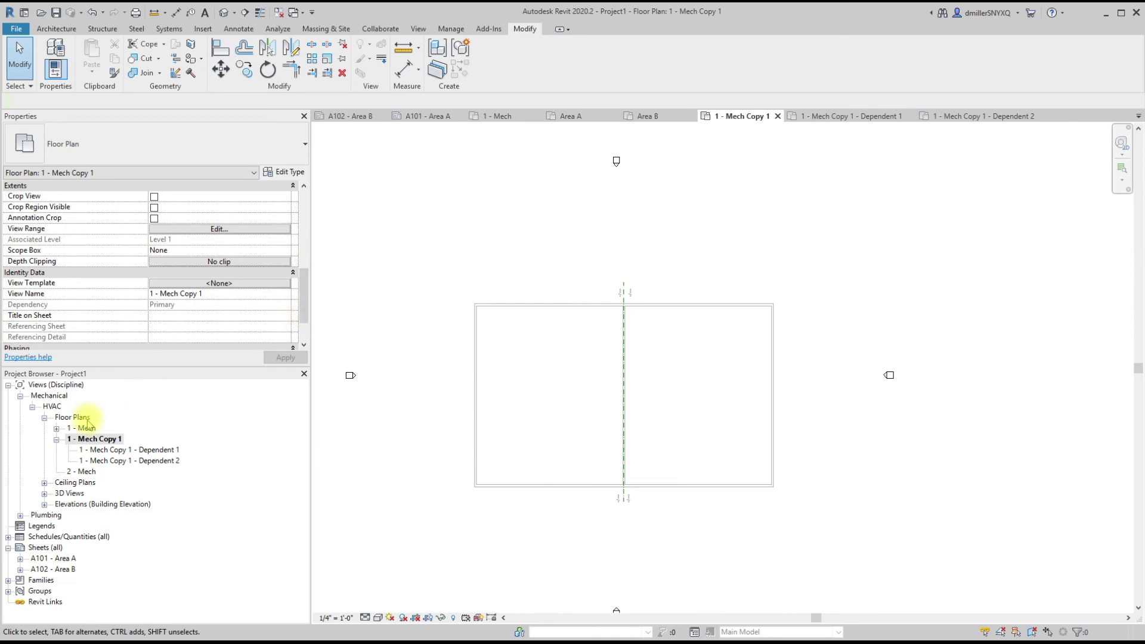
click(268, 250)
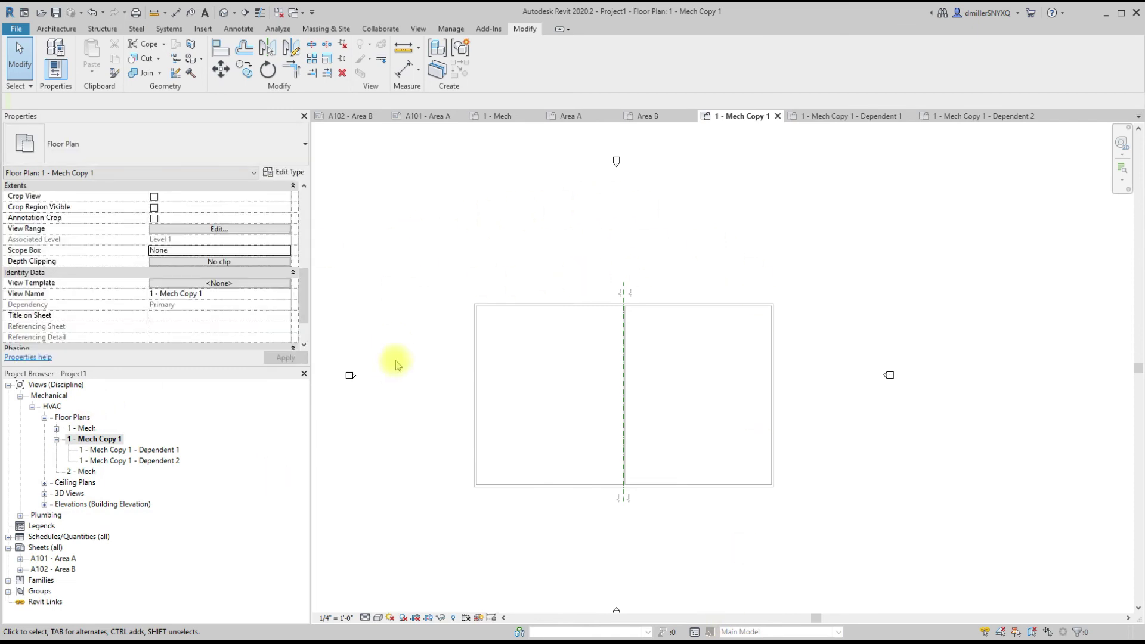
click(285, 253)
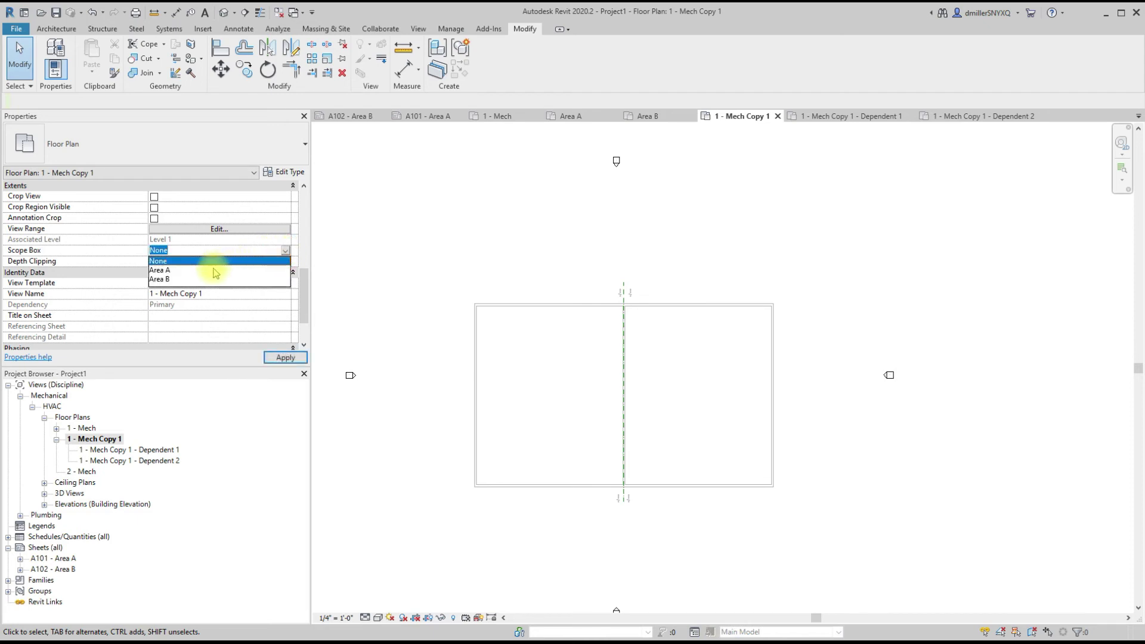
click(162, 451)
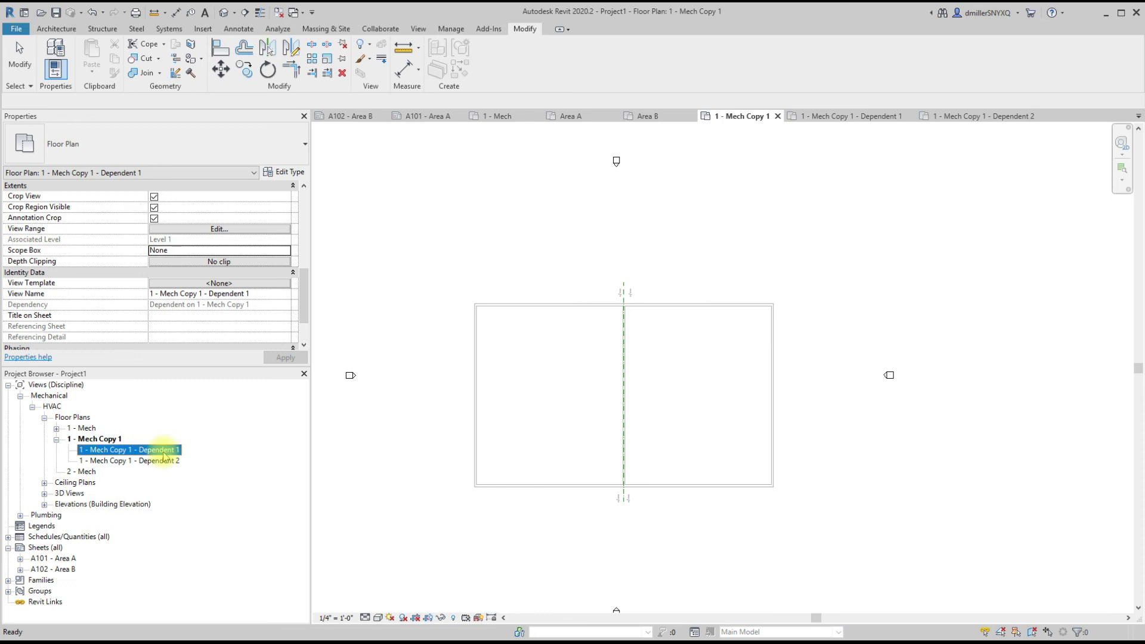
scroll(626, 301, up, 4)
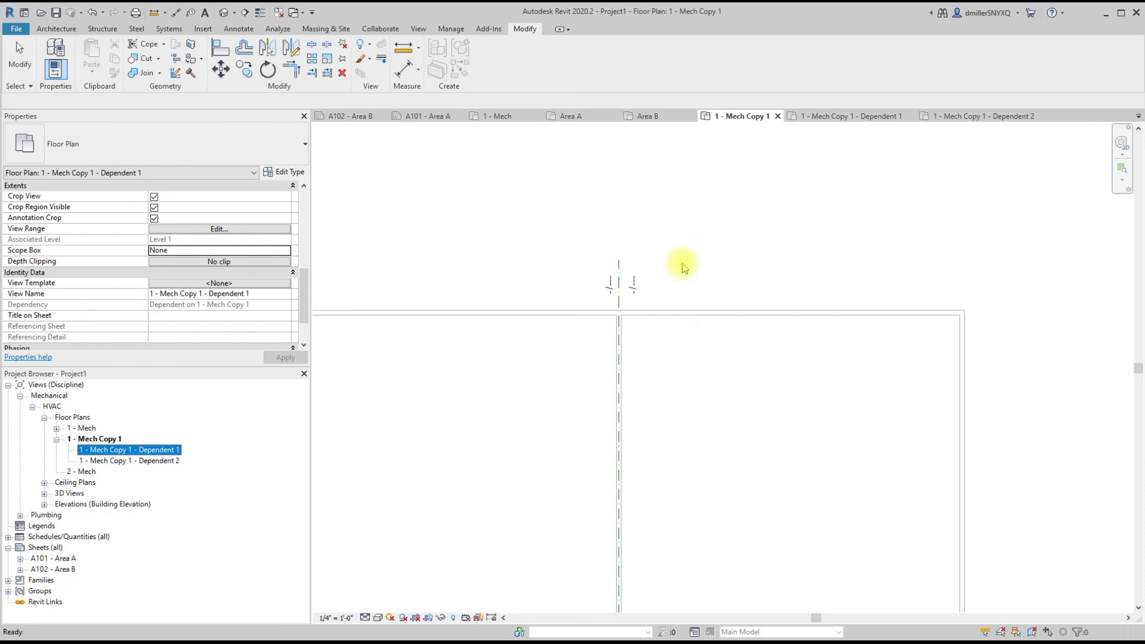
scroll(677, 266, down, 2)
scroll(606, 304, down, 2)
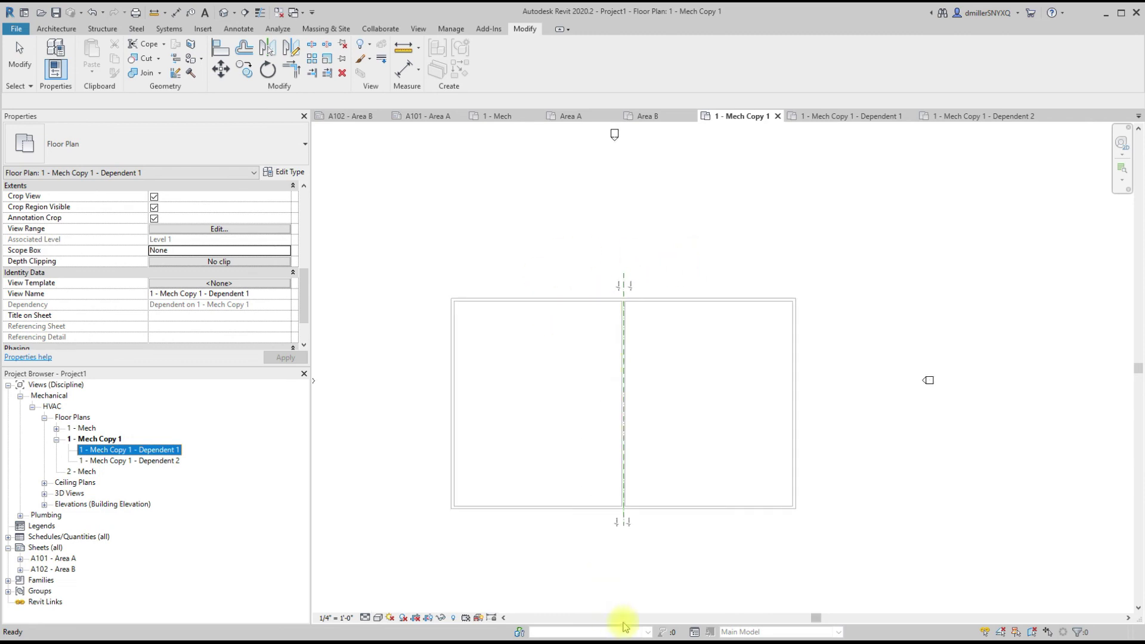
scroll(634, 582, up, 1)
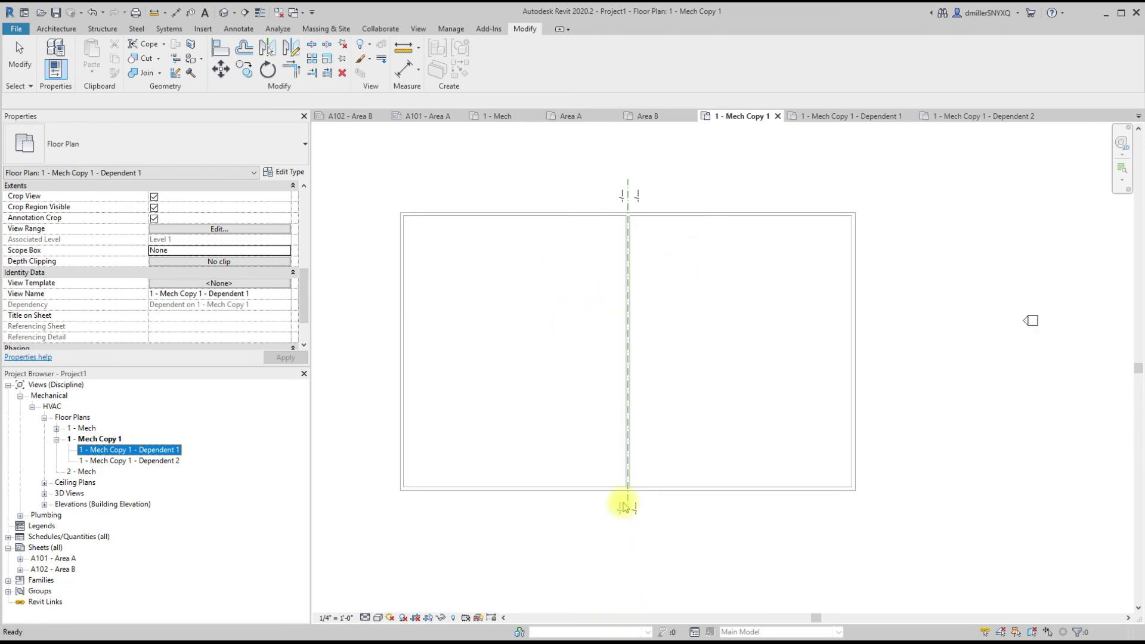